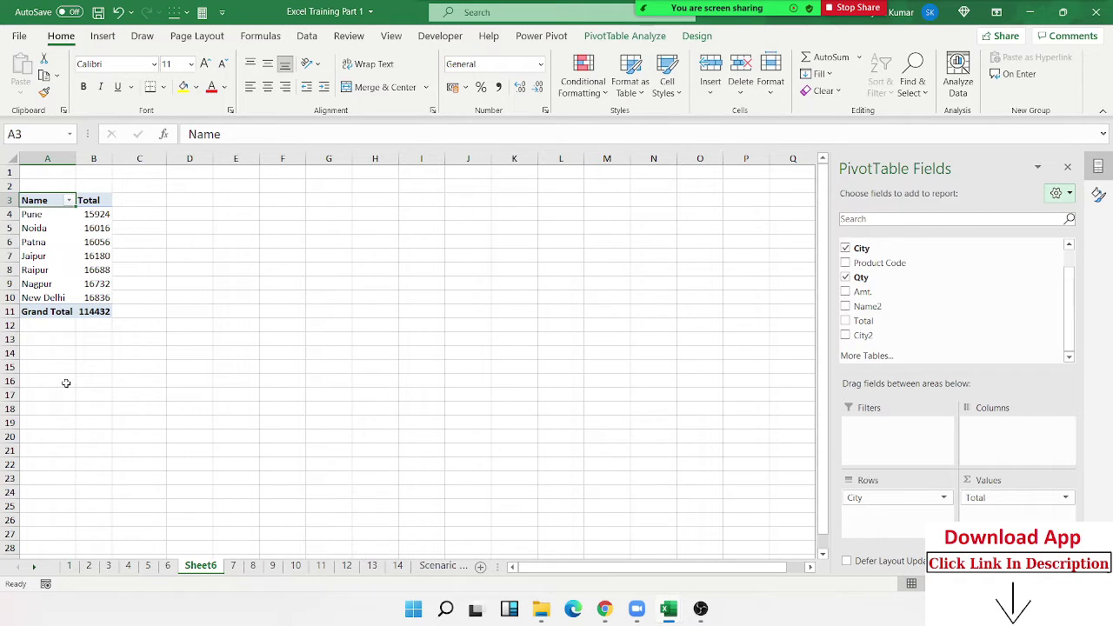
Review the Qty and MRP source data on sheet 7, then return to the Sheet6 pivot table.
click(249, 566)
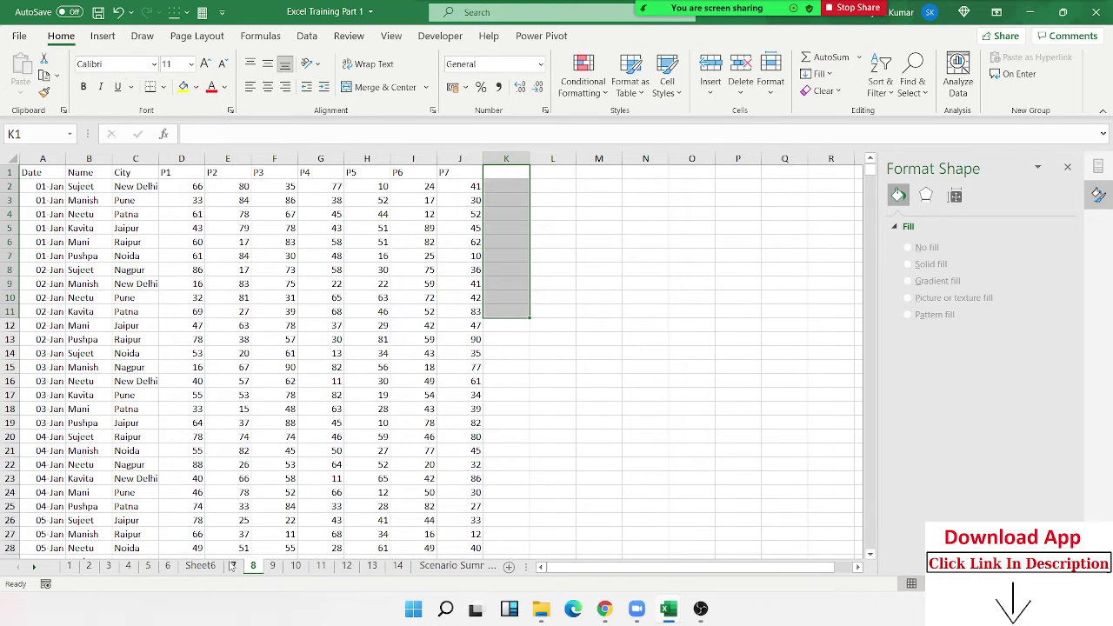
click(232, 566)
drag(237, 172, 278, 172)
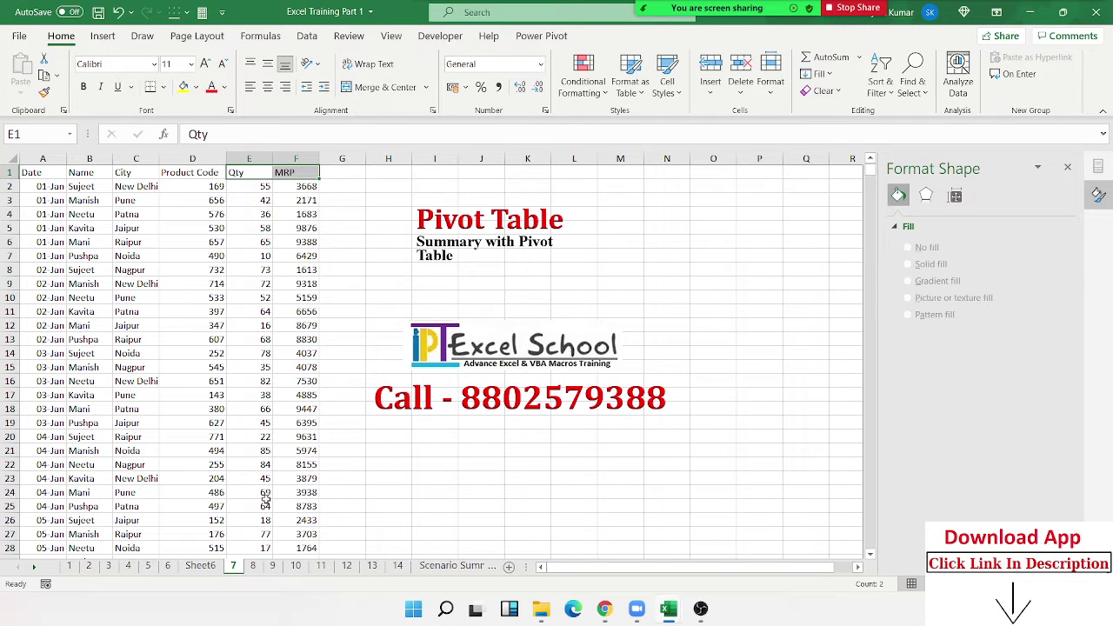
click(249, 423)
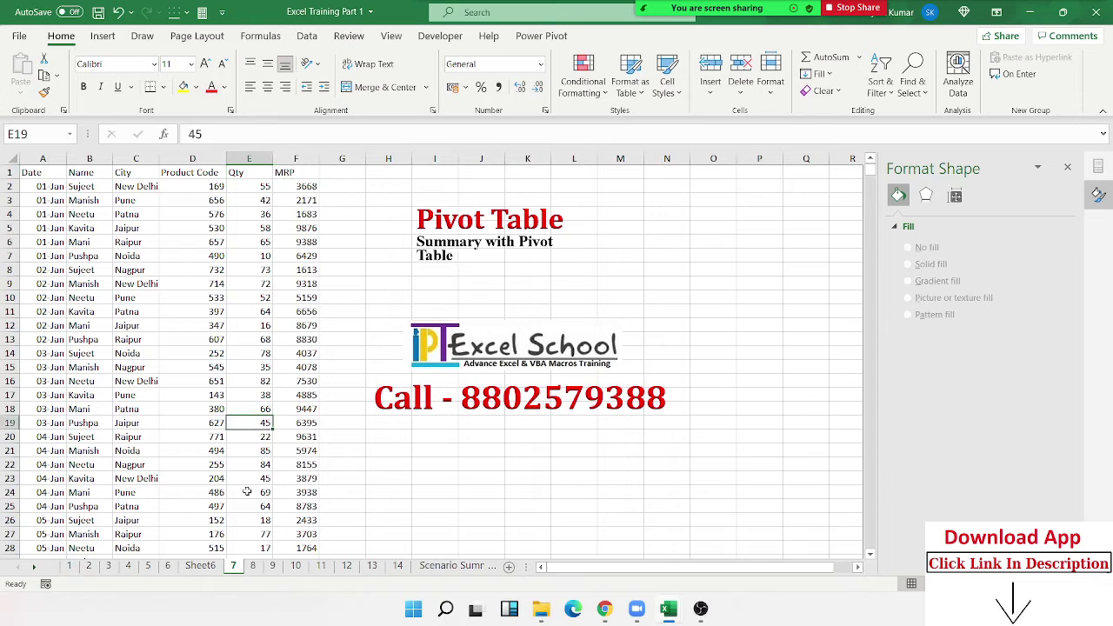
click(253, 565)
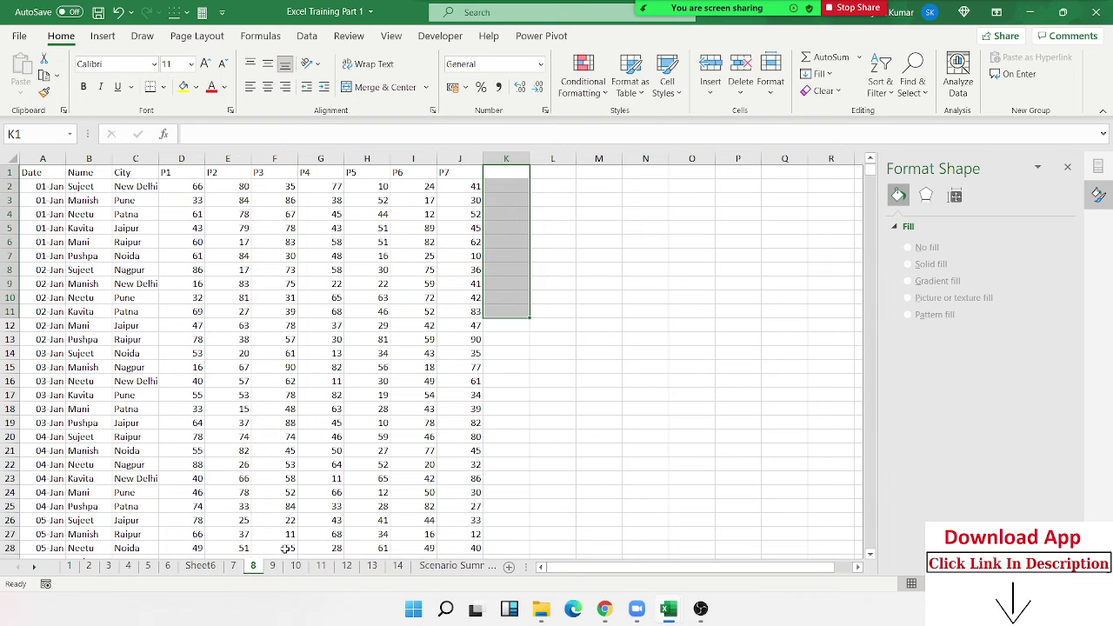
click(274, 566)
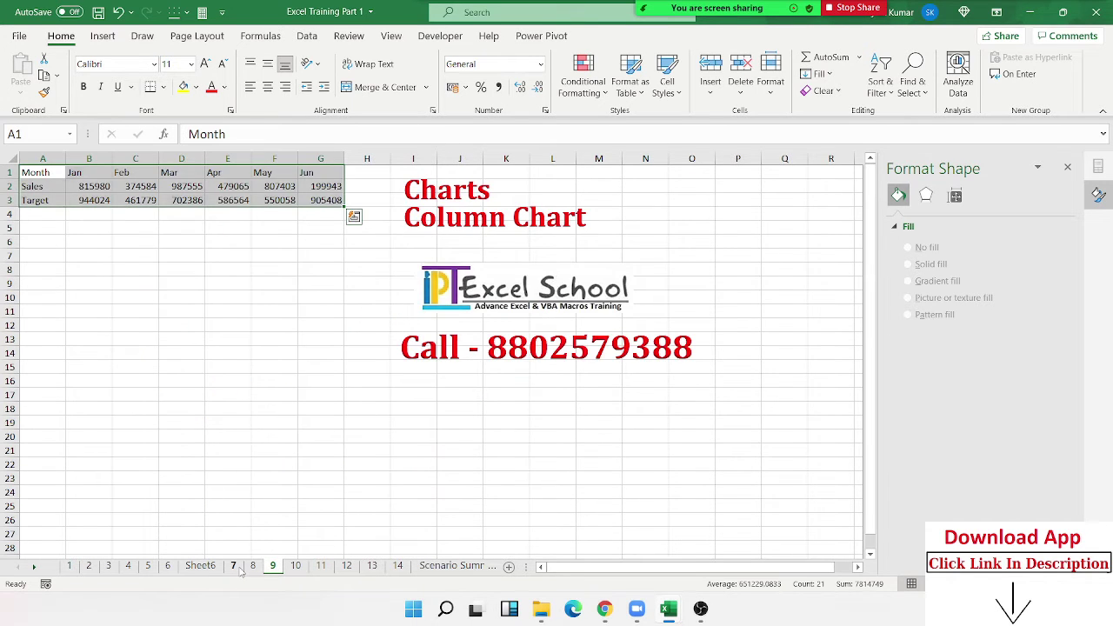
click(235, 567)
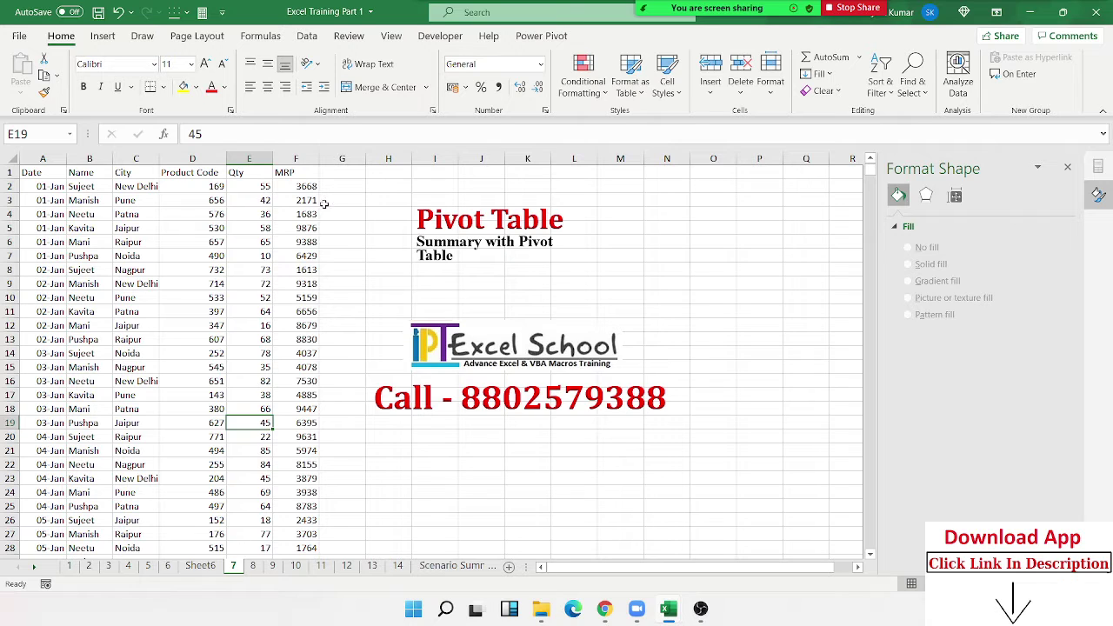
click(262, 187)
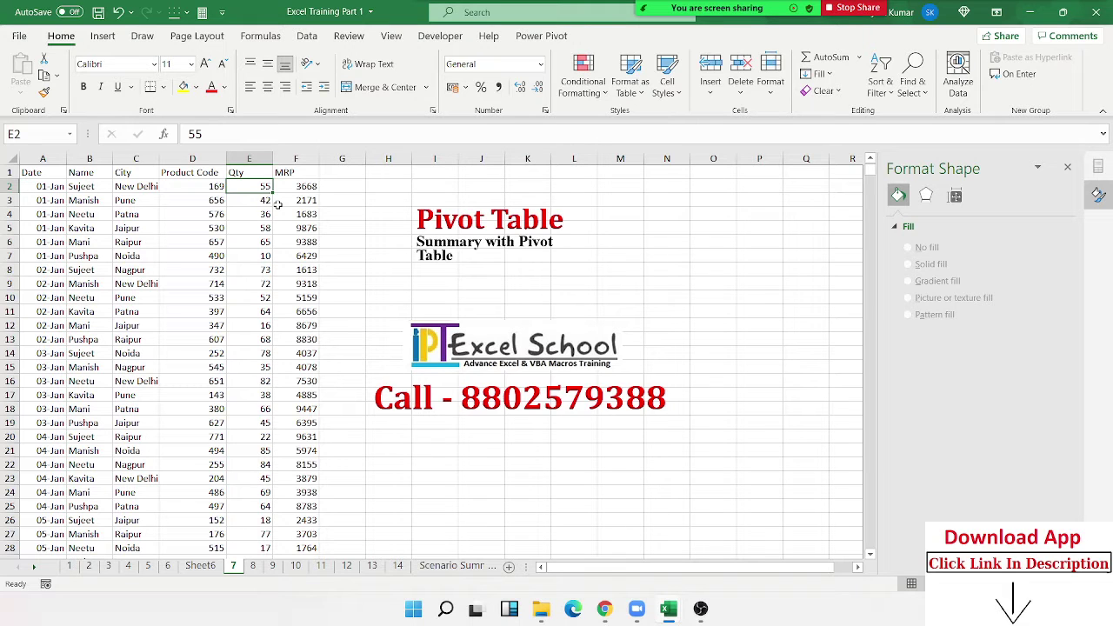
click(200, 566)
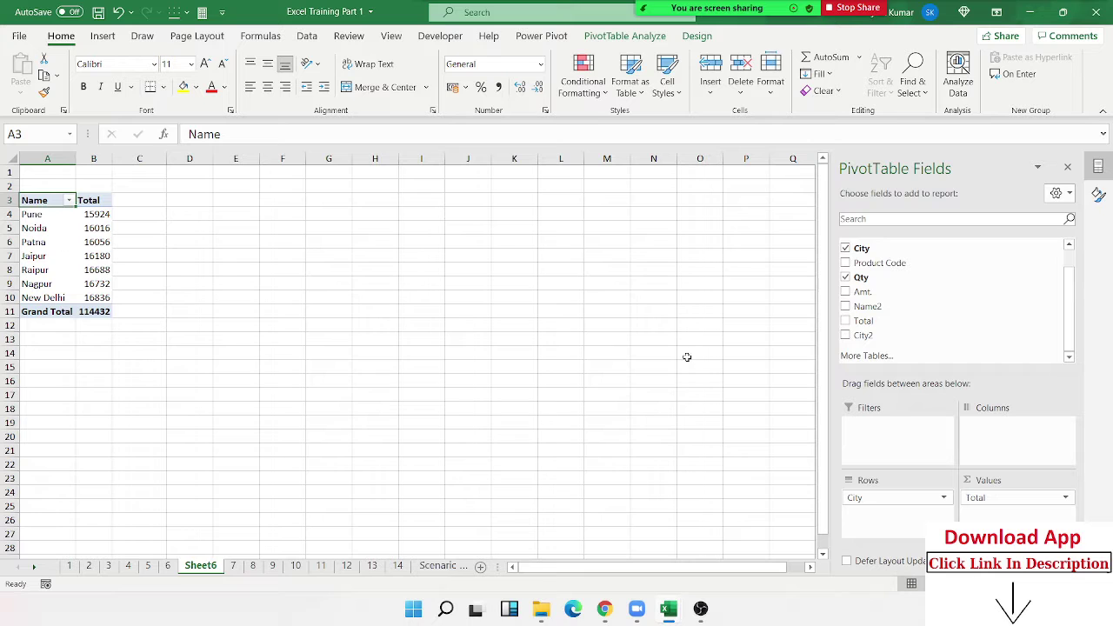
Add MRP to the pivot values and summarize it as Average, giving a grand average of 5553.474858.
right_click(92, 256)
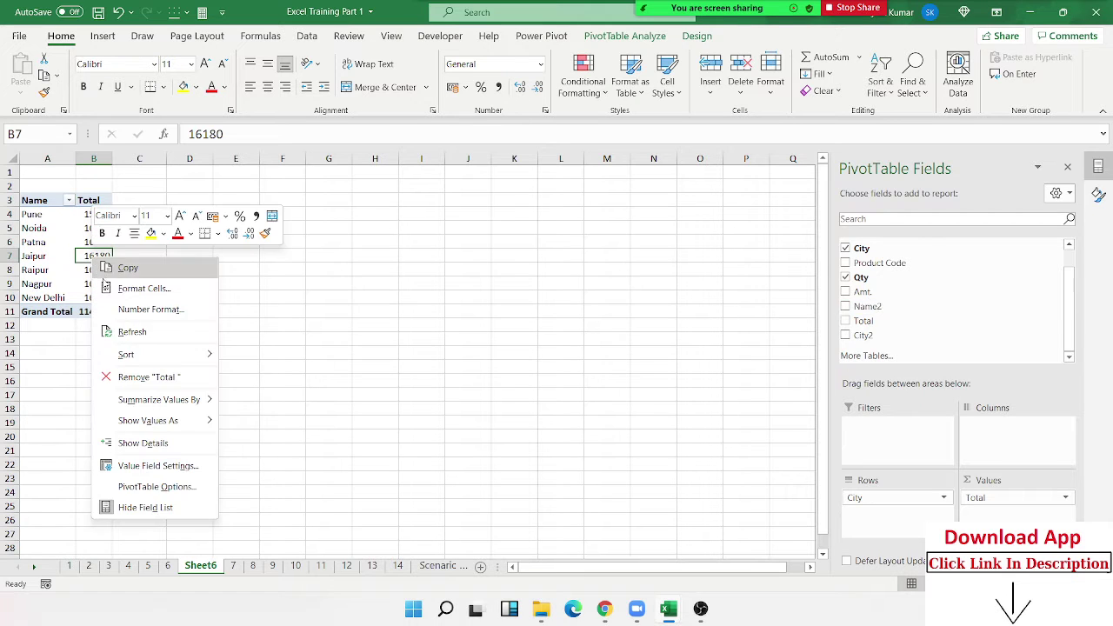
click(99, 338)
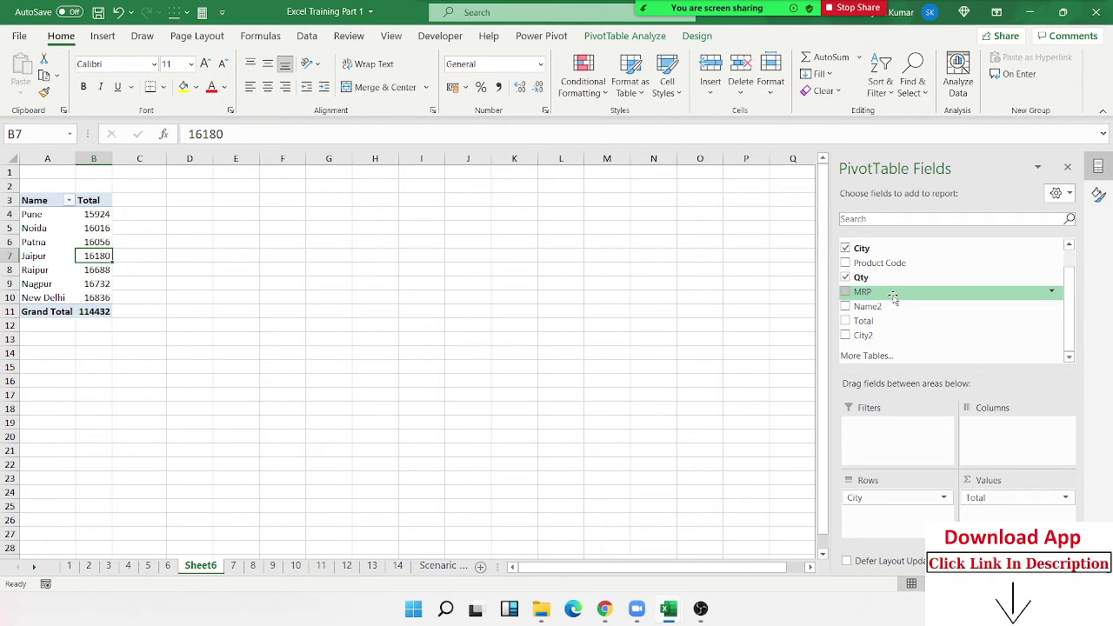
drag(893, 295, 1017, 515)
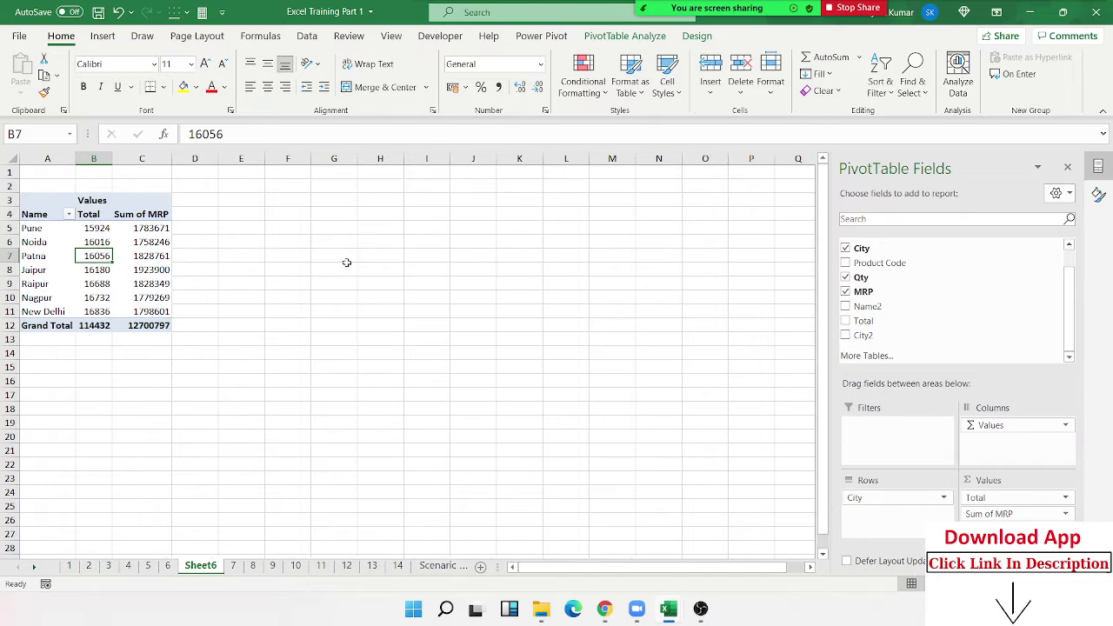
click(138, 209)
click(139, 214)
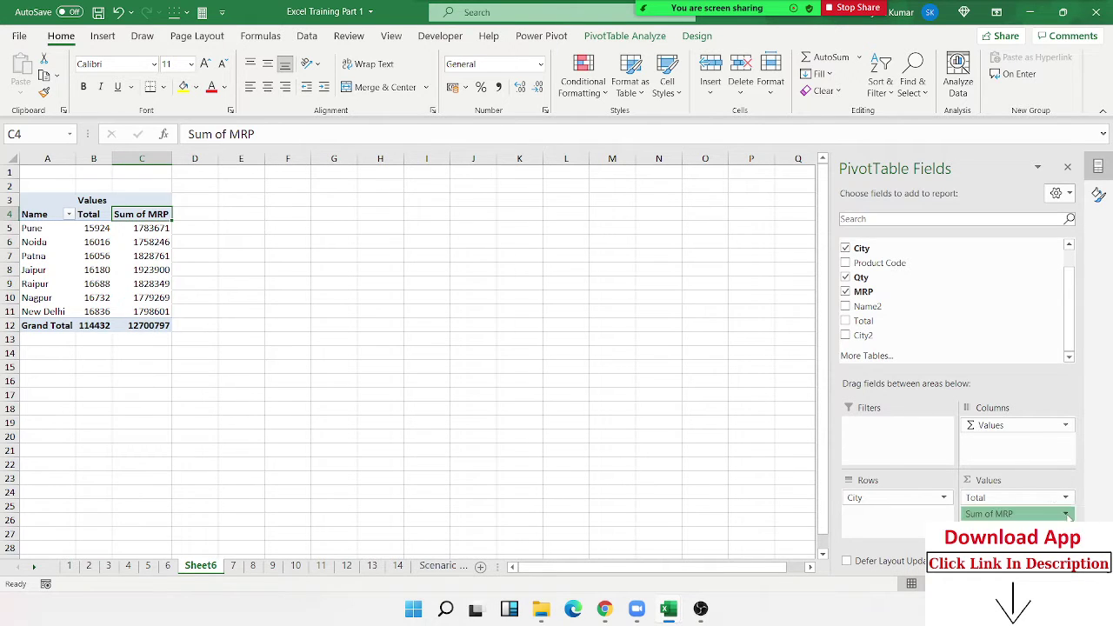
click(1018, 513)
click(995, 492)
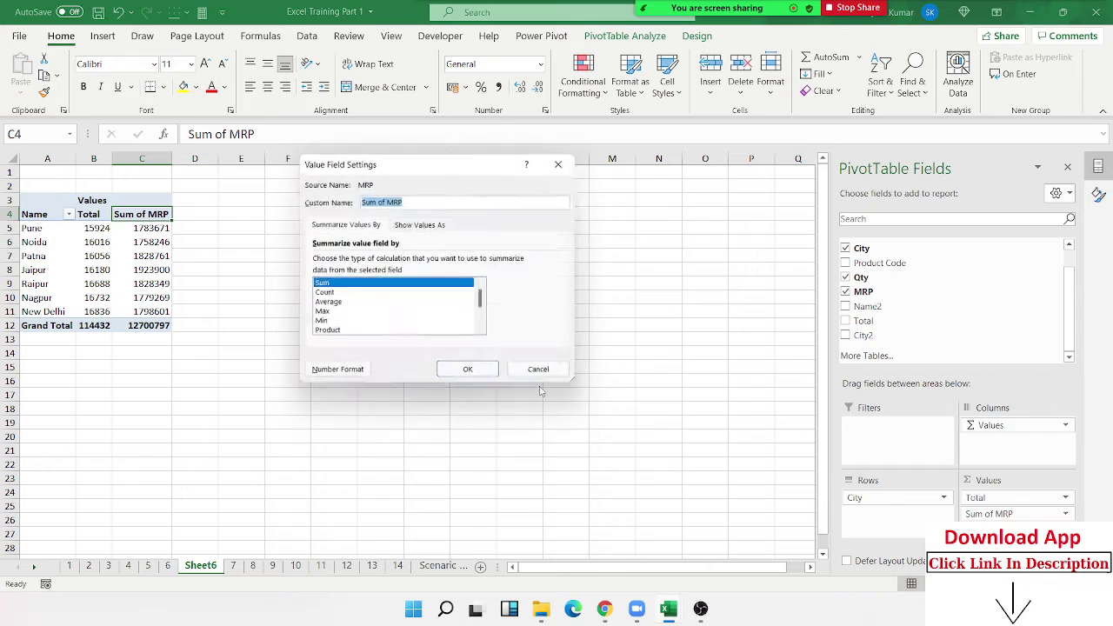
click(336, 305)
click(470, 374)
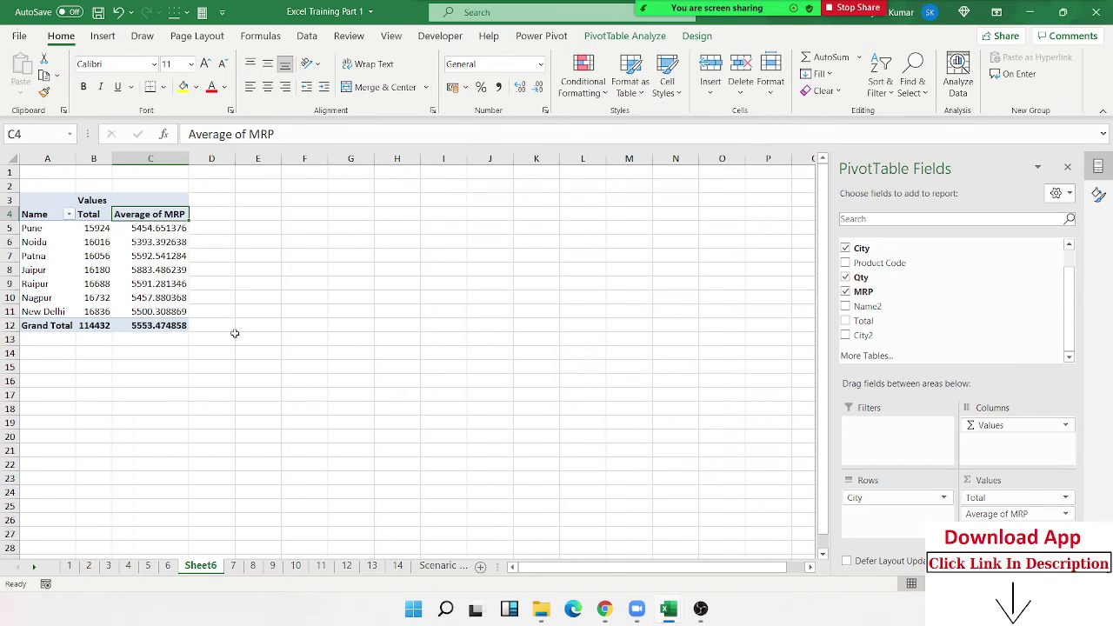
Format the Average of MRP values as Number with one decimal place, e.g. 5454.7 for Pune.
drag(141, 228, 135, 310)
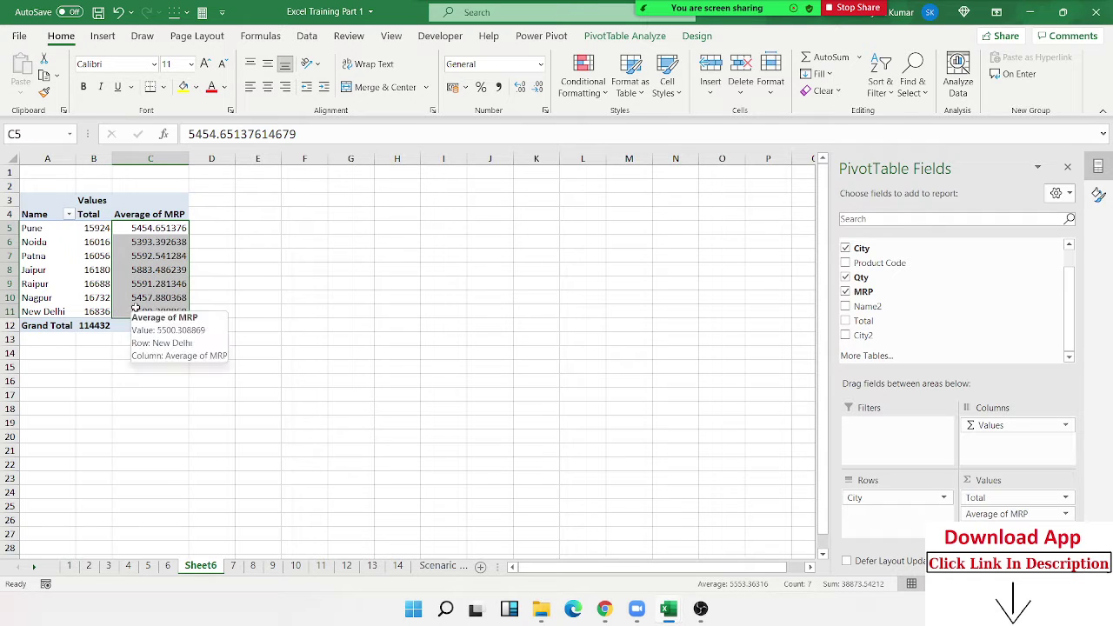
click(539, 90)
click(540, 90)
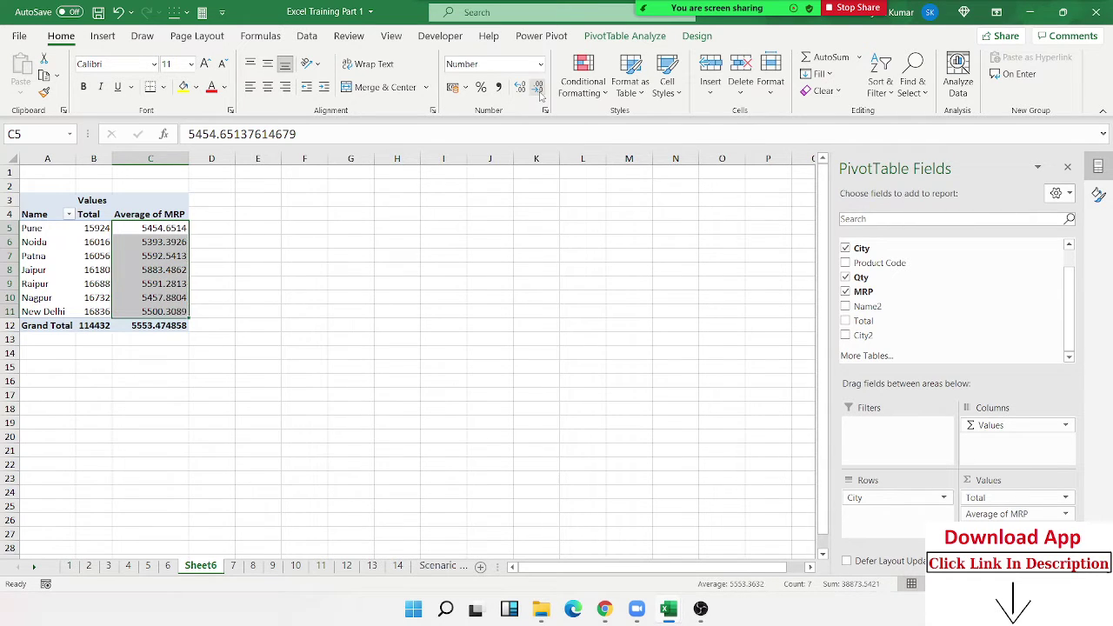
click(539, 90)
click(539, 90)
click(539, 90)
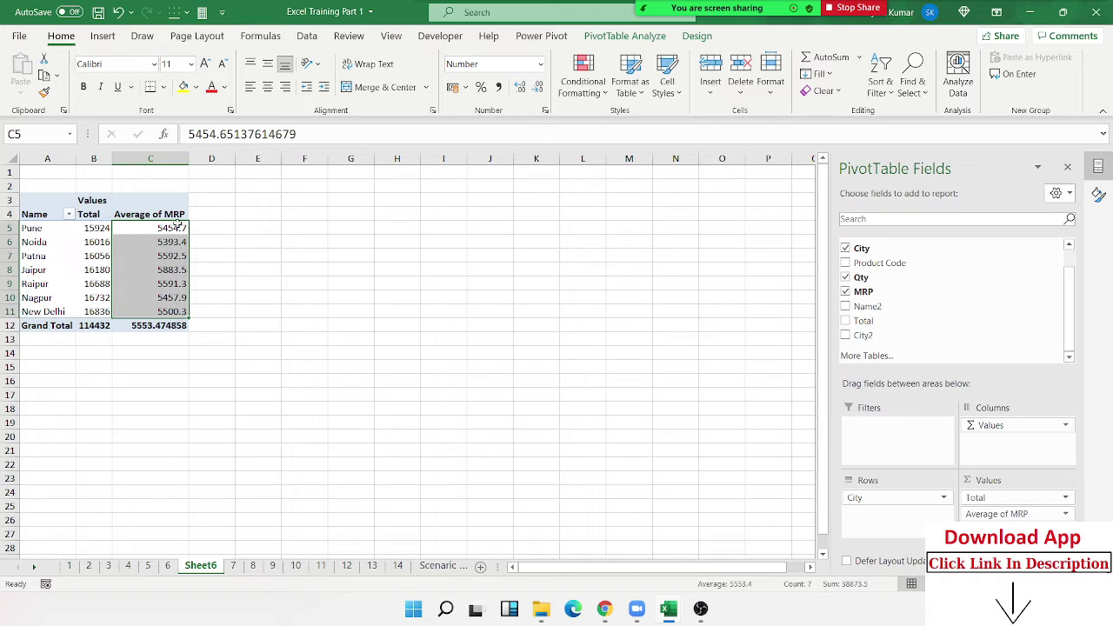
Select a cell inside the pivot table and show the PivotTable Analyze tools.
drag(209, 214, 208, 314)
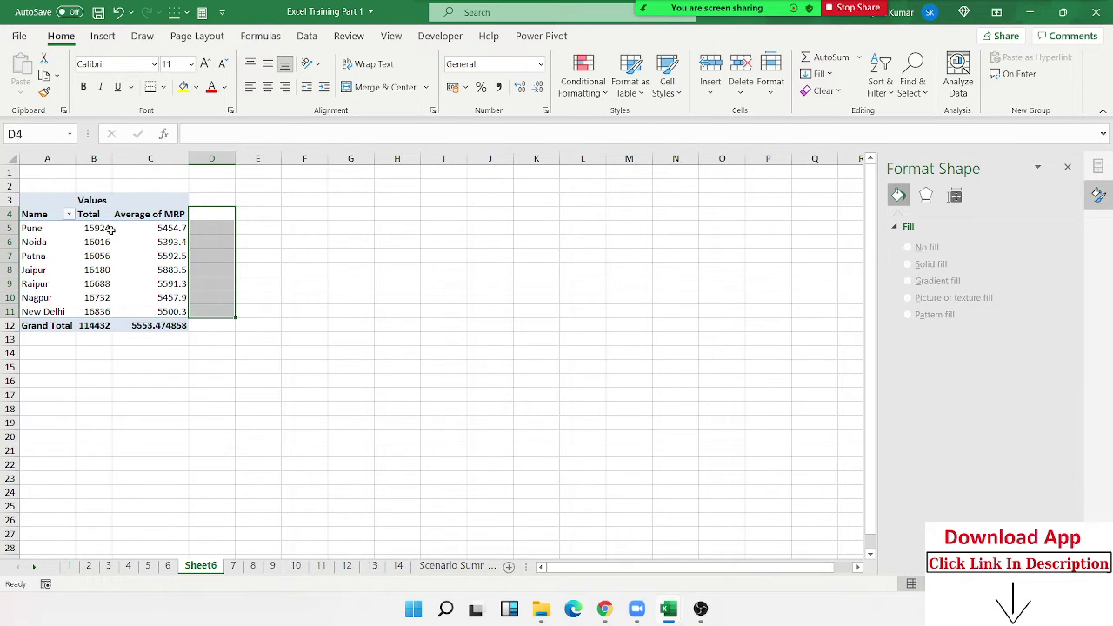
click(137, 253)
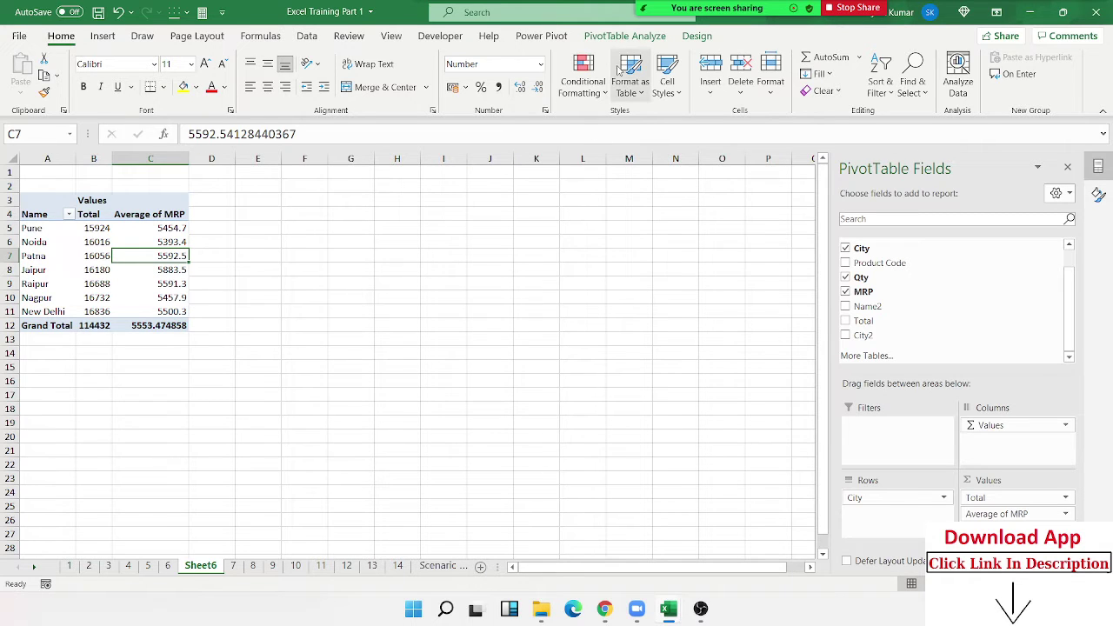
click(631, 39)
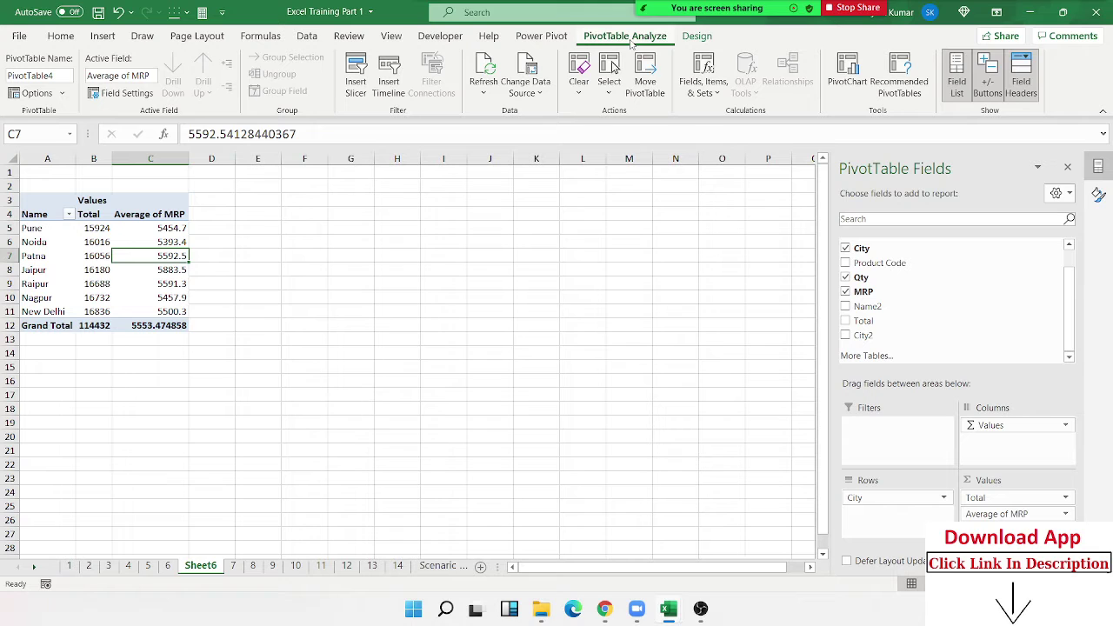
Create the calculated field Total_Amt with formula Qty*MRP and add it as Sum of Total_Amt.
click(708, 94)
click(713, 113)
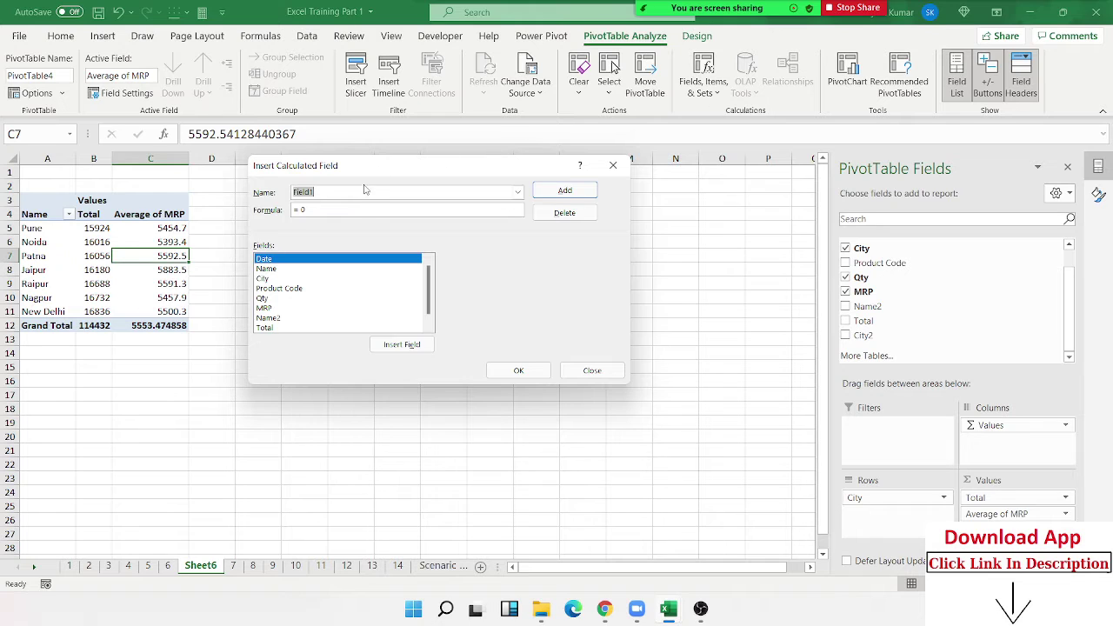
text(Total_Amt)
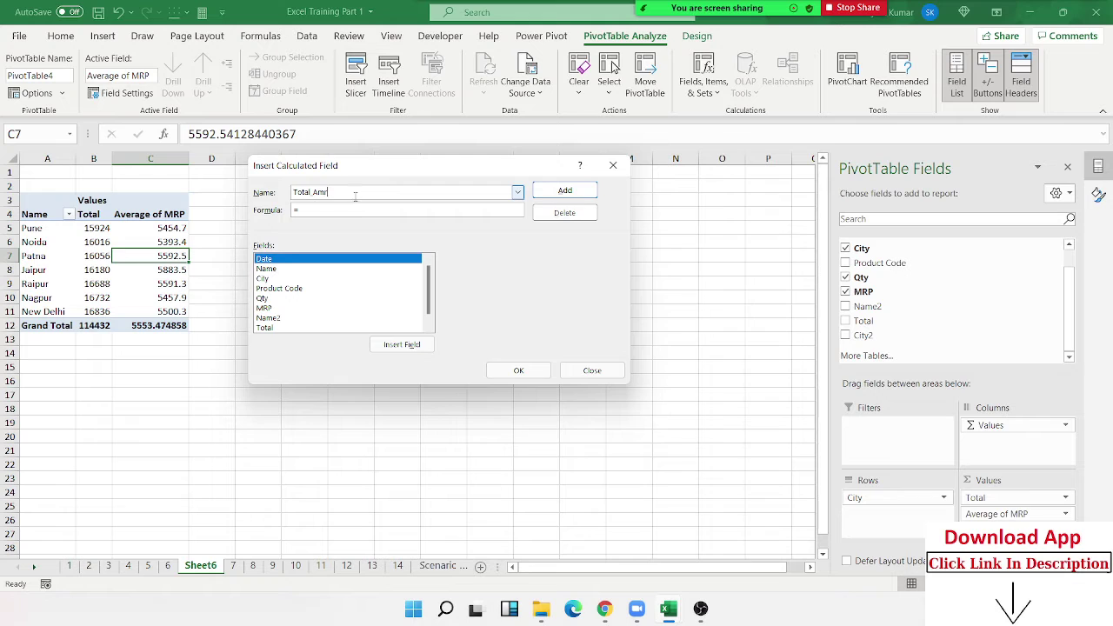
click(317, 215)
scroll(347, 274, down, 1)
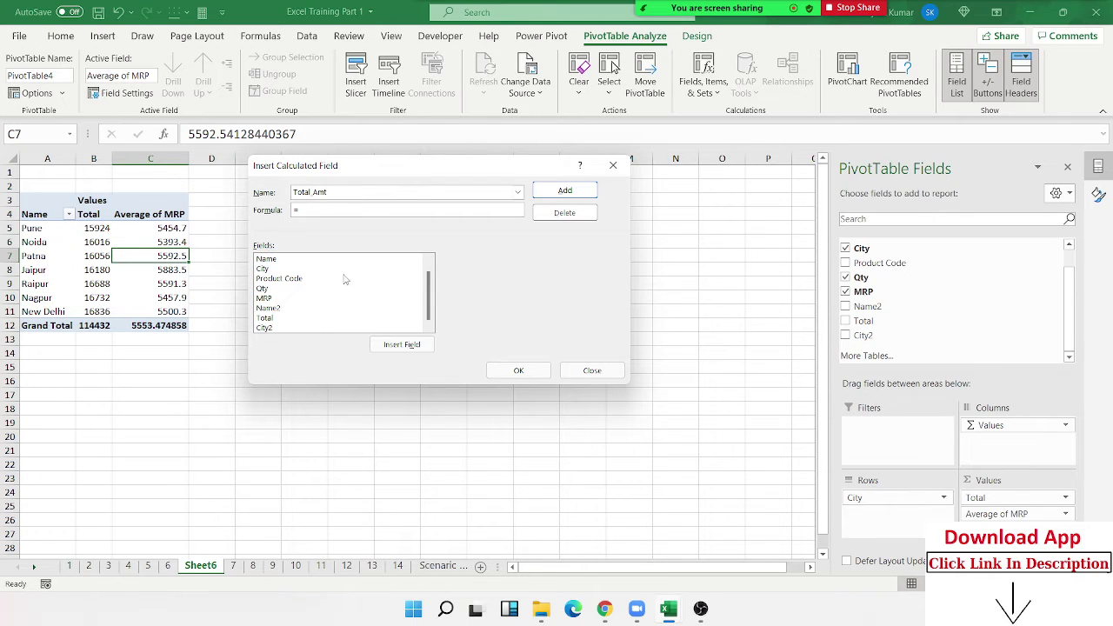
scroll(295, 316, up, 1)
double_click(277, 300)
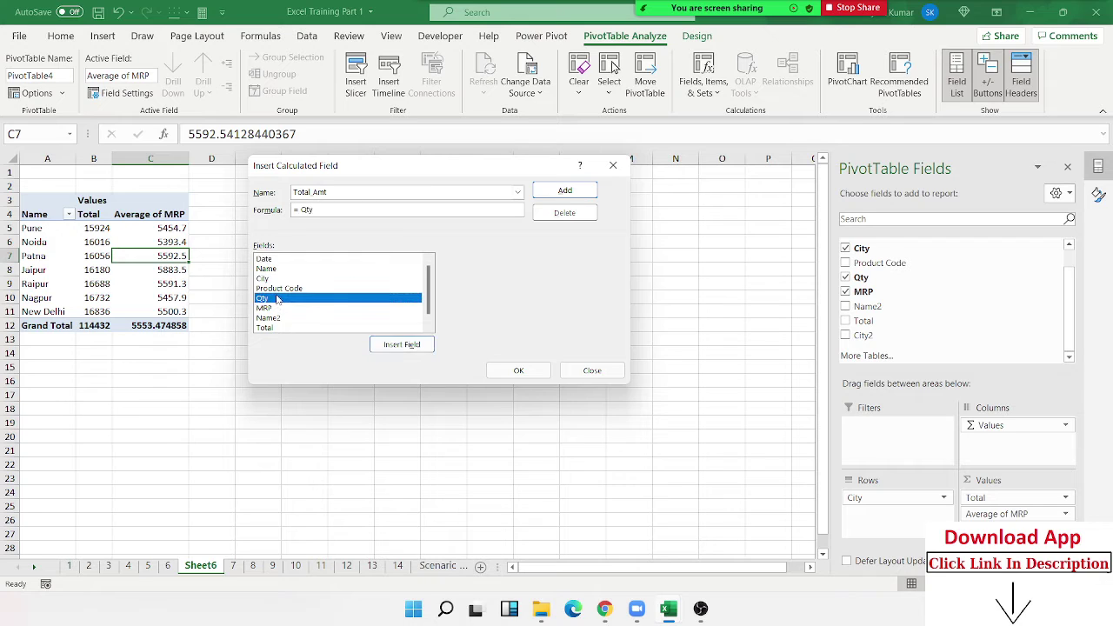
text(*)
double_click(278, 310)
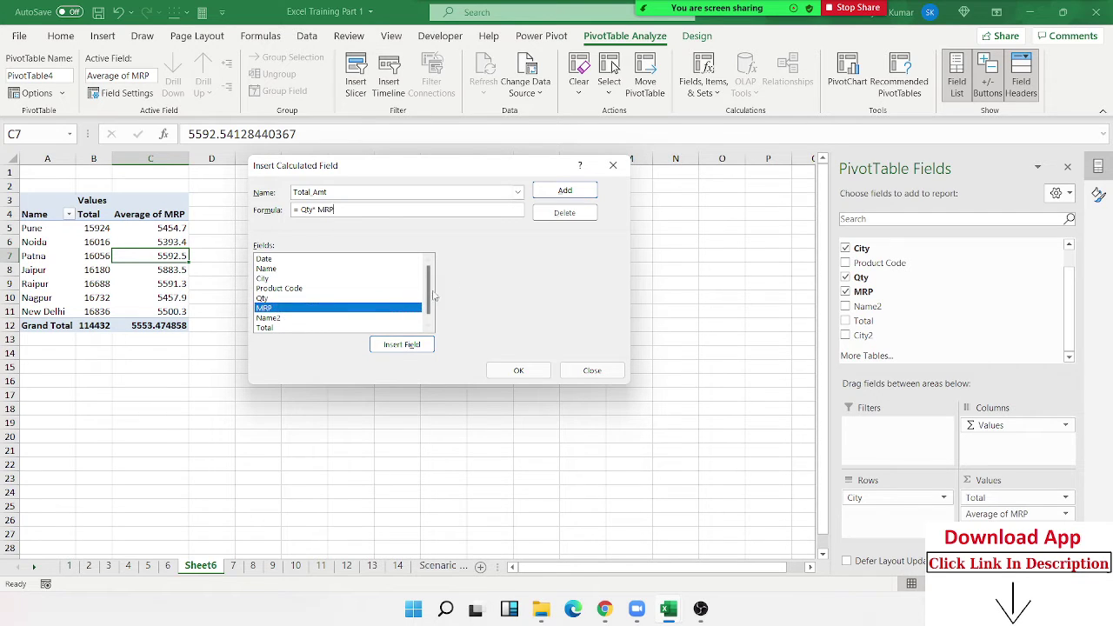
click(563, 192)
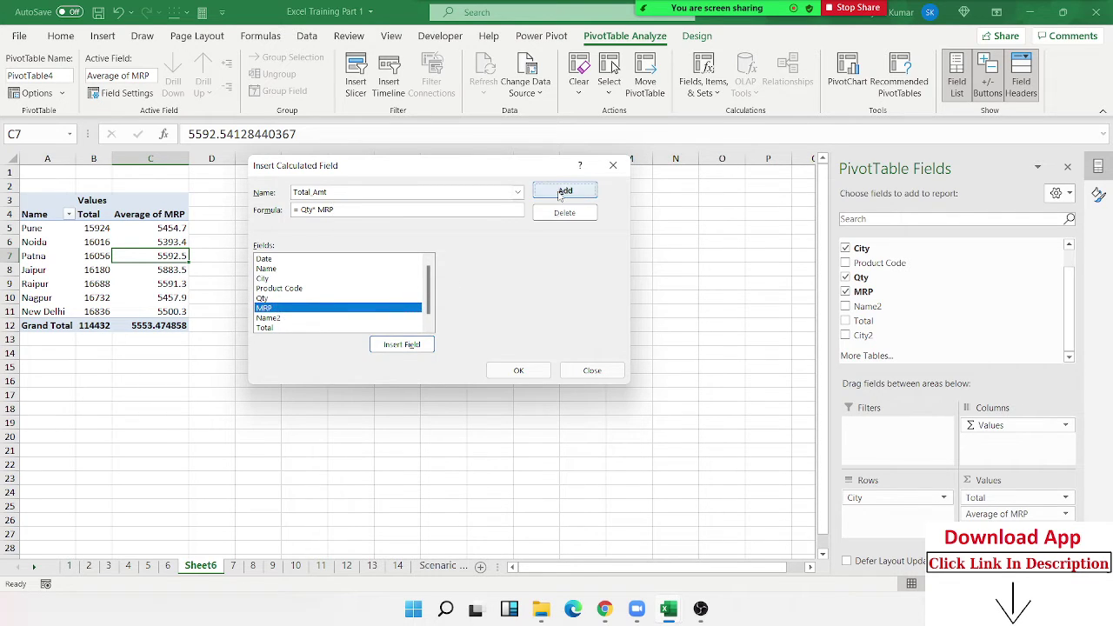
click(536, 373)
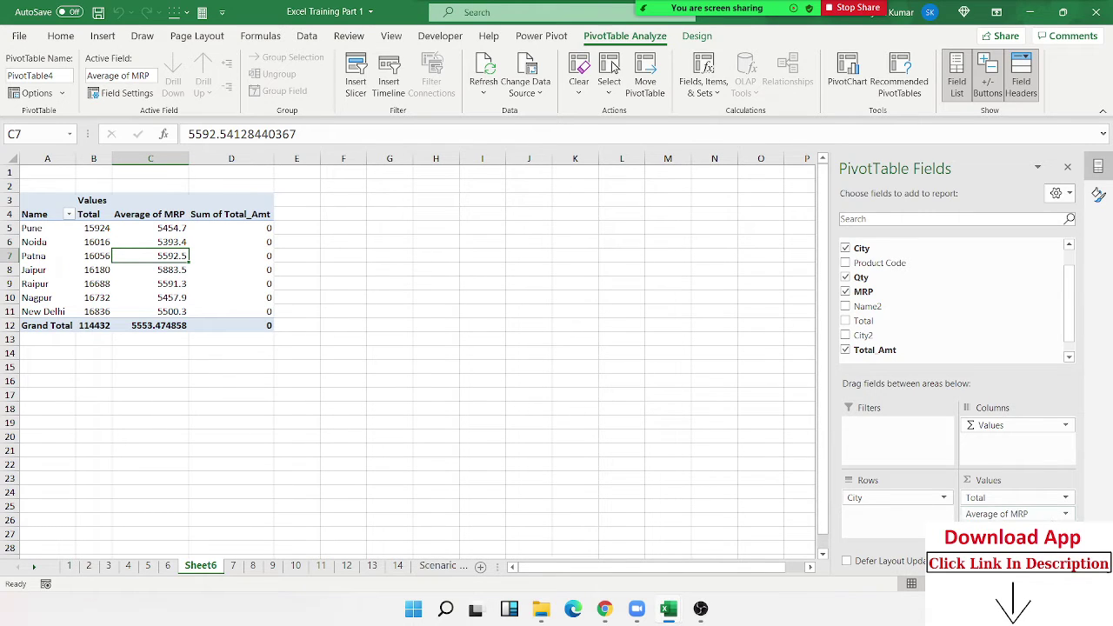
click(1000, 530)
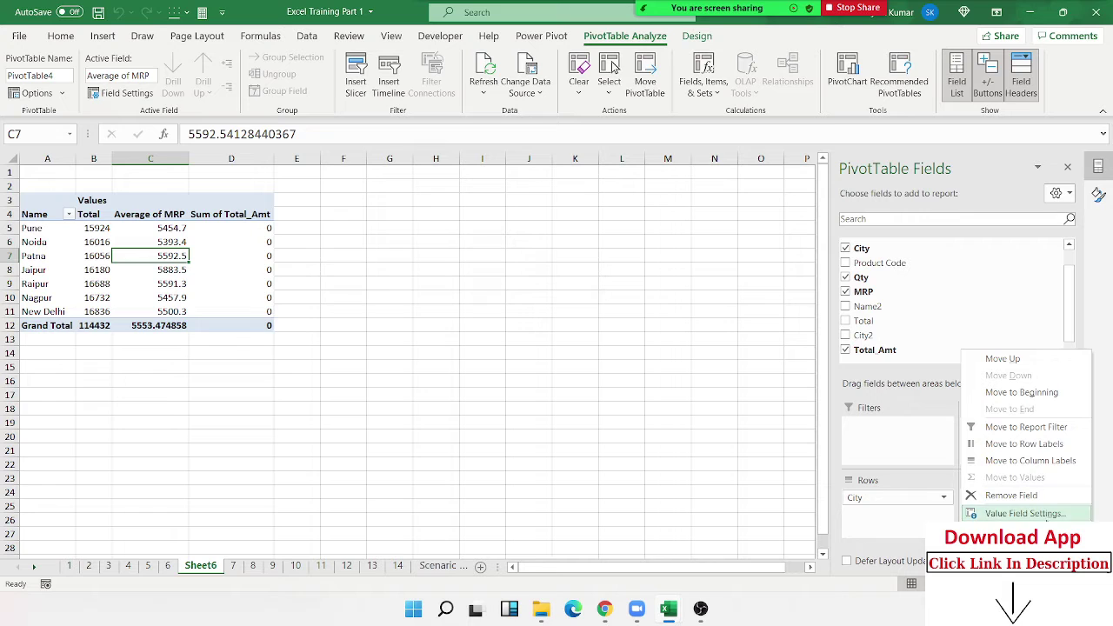
click(1000, 514)
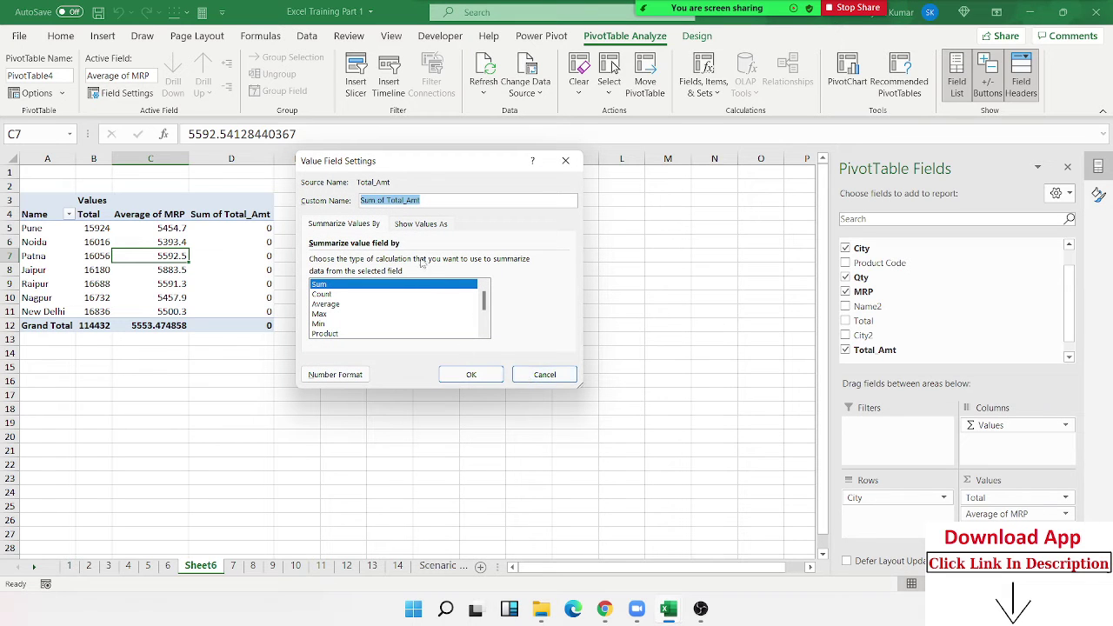
click(542, 376)
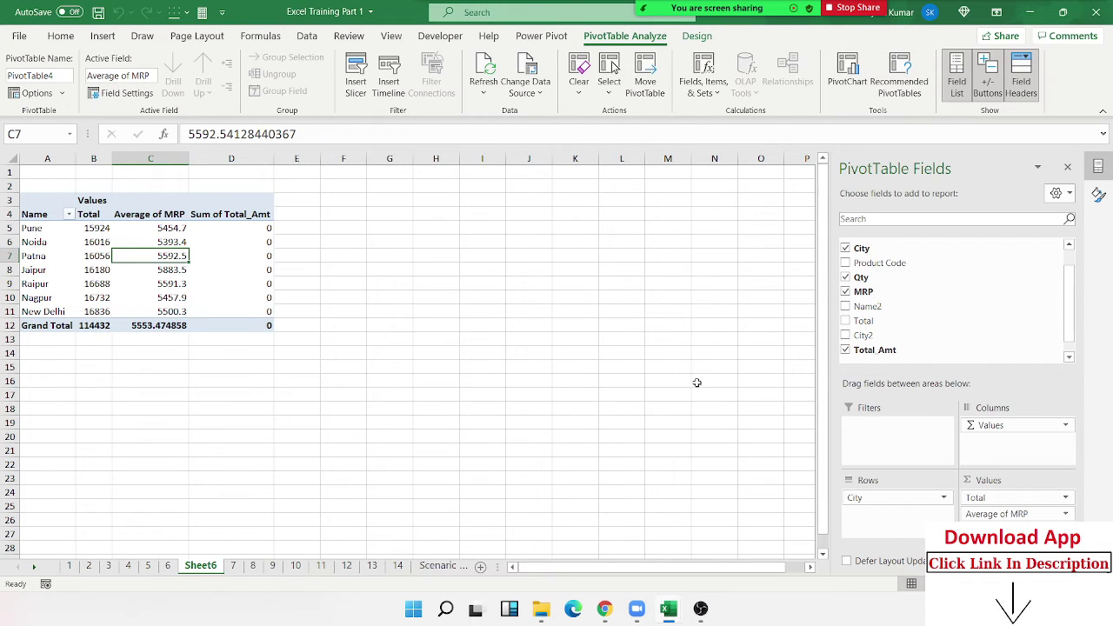
click(248, 251)
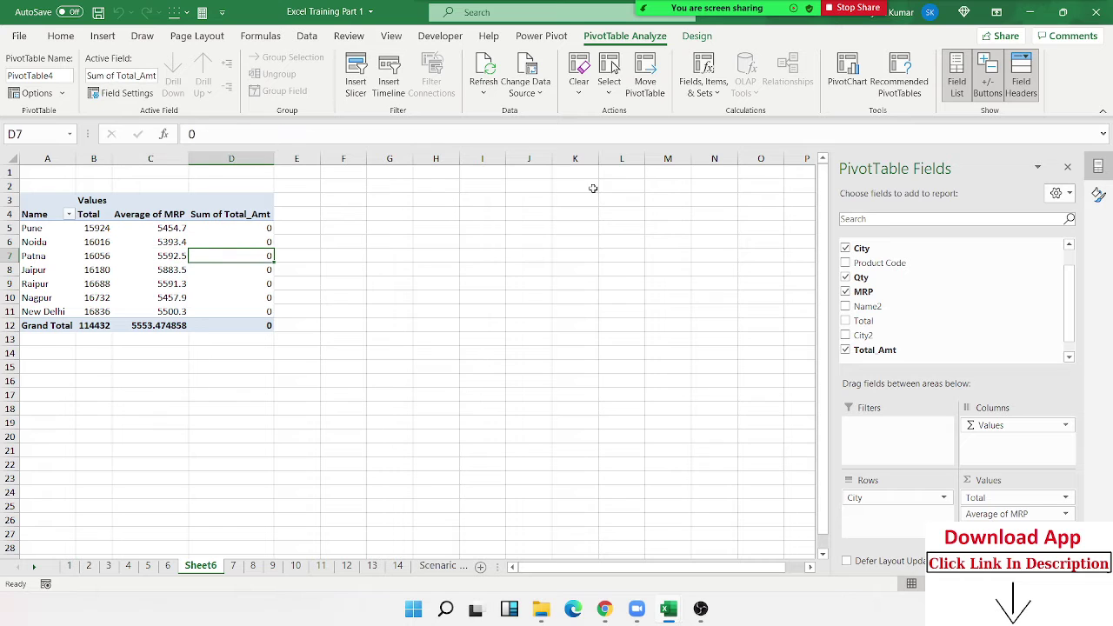
click(704, 87)
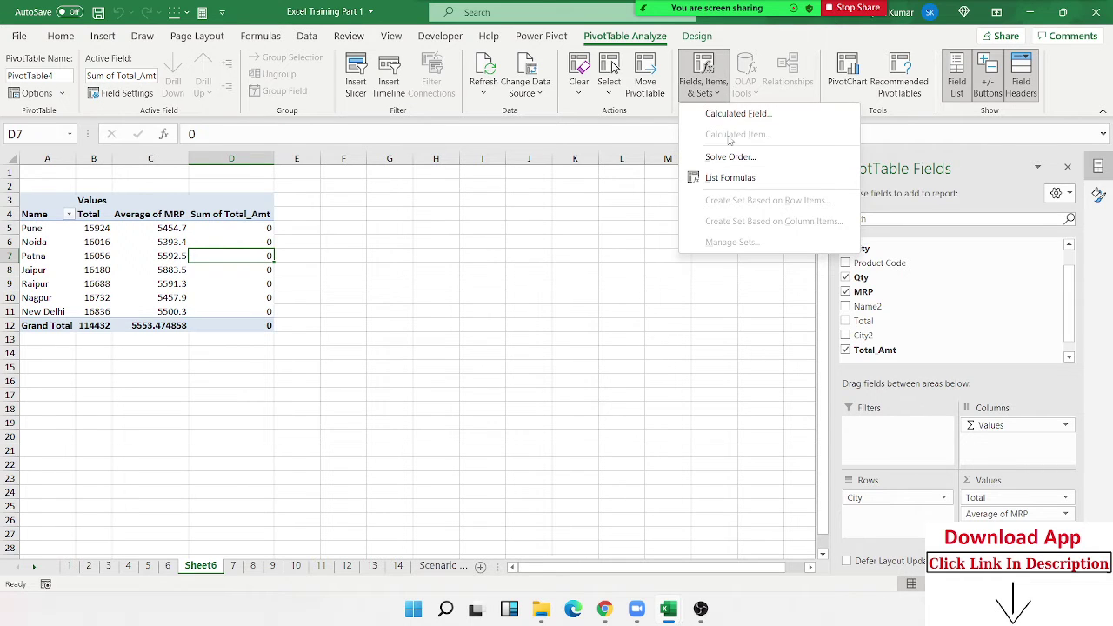
click(727, 113)
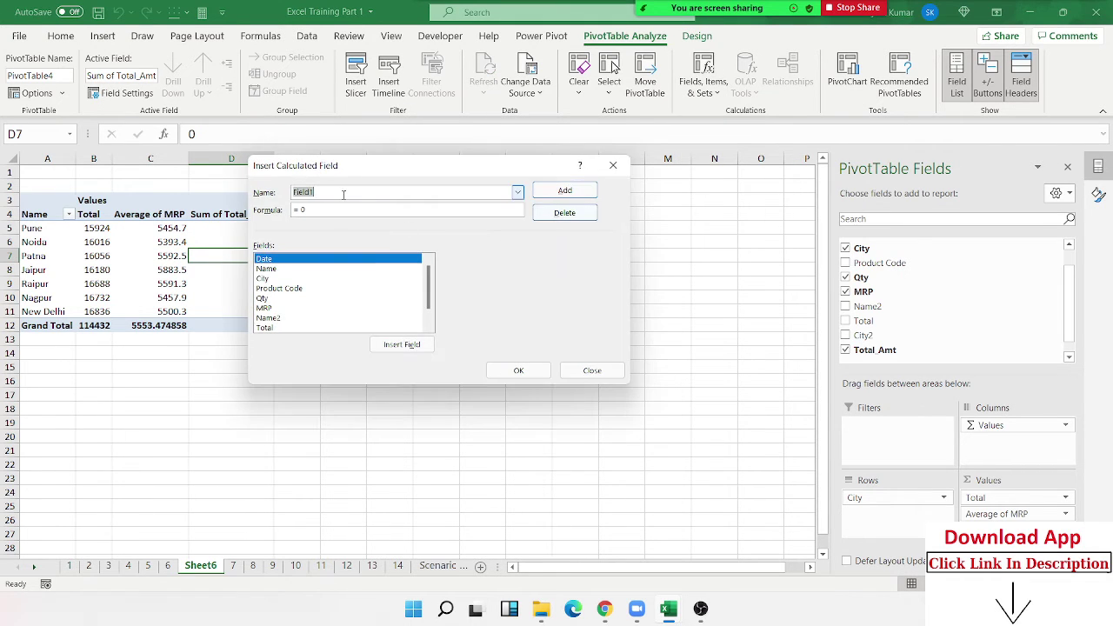
scroll(294, 314, down, 1)
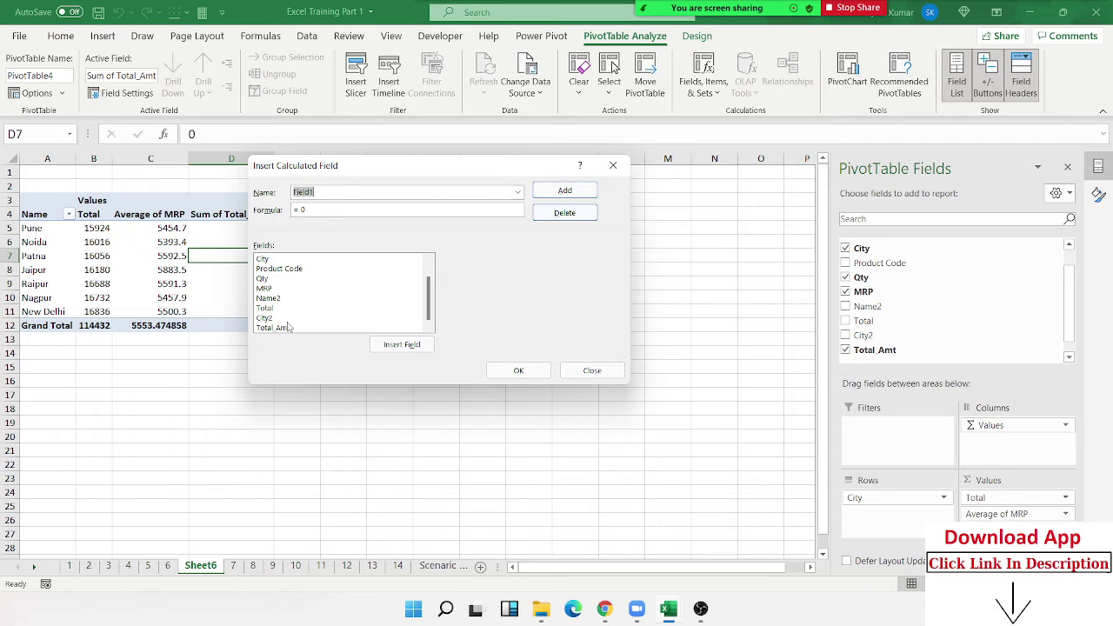
click(290, 318)
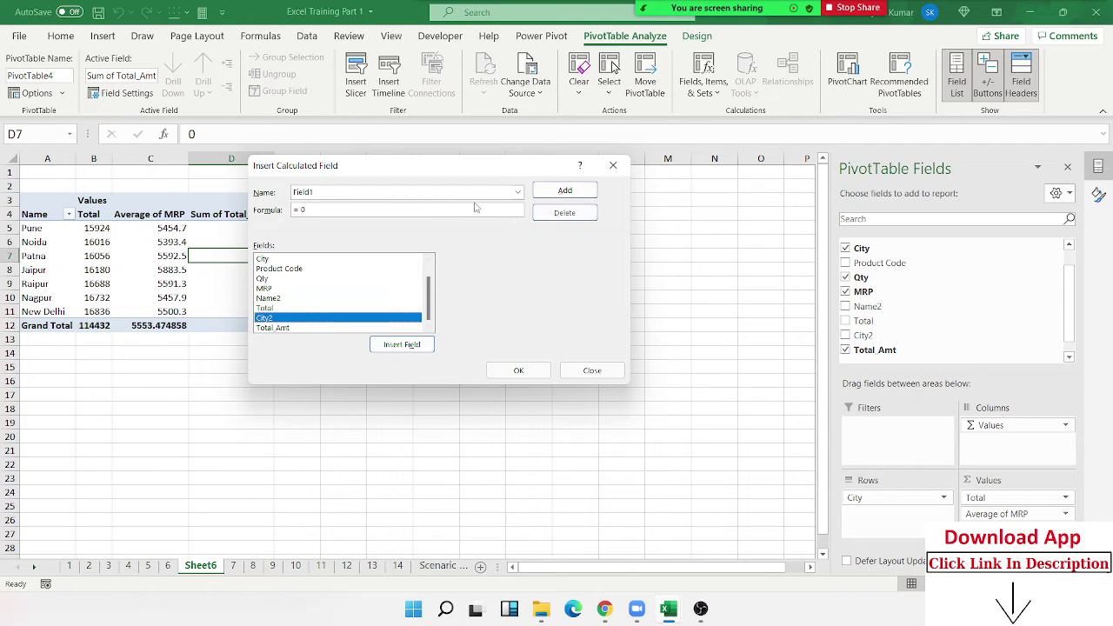
click(519, 193)
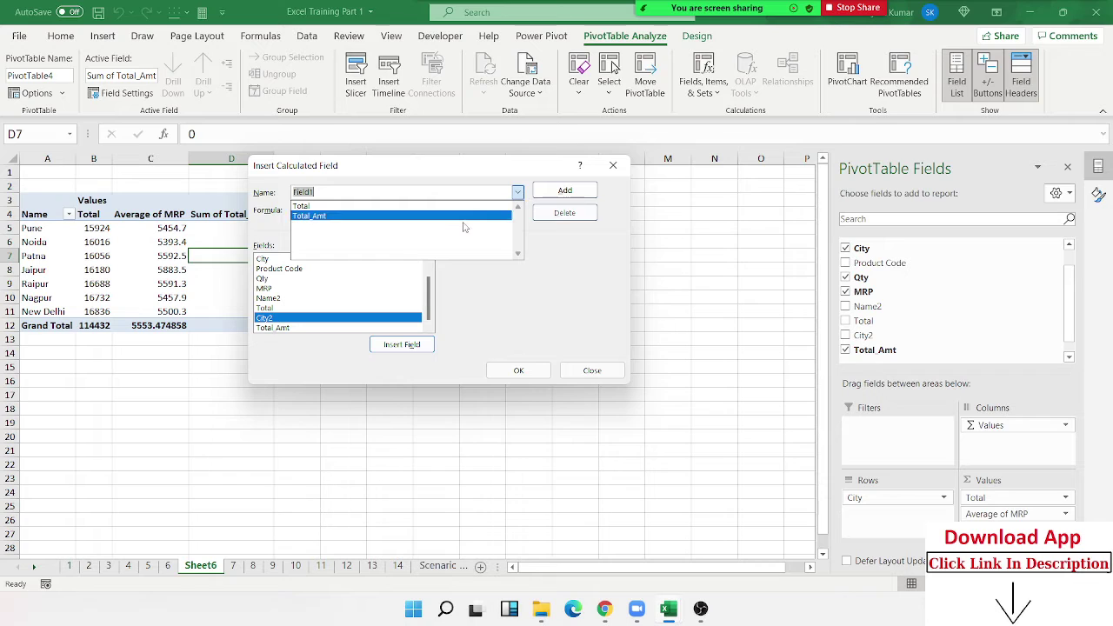
click(462, 217)
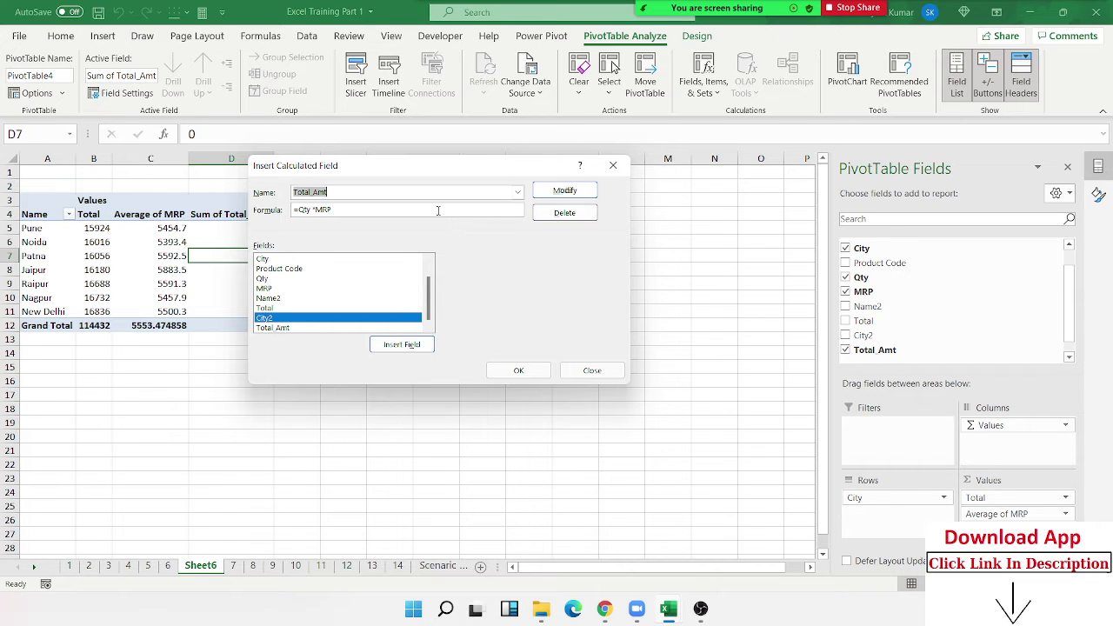
click(444, 213)
drag(354, 167, 469, 166)
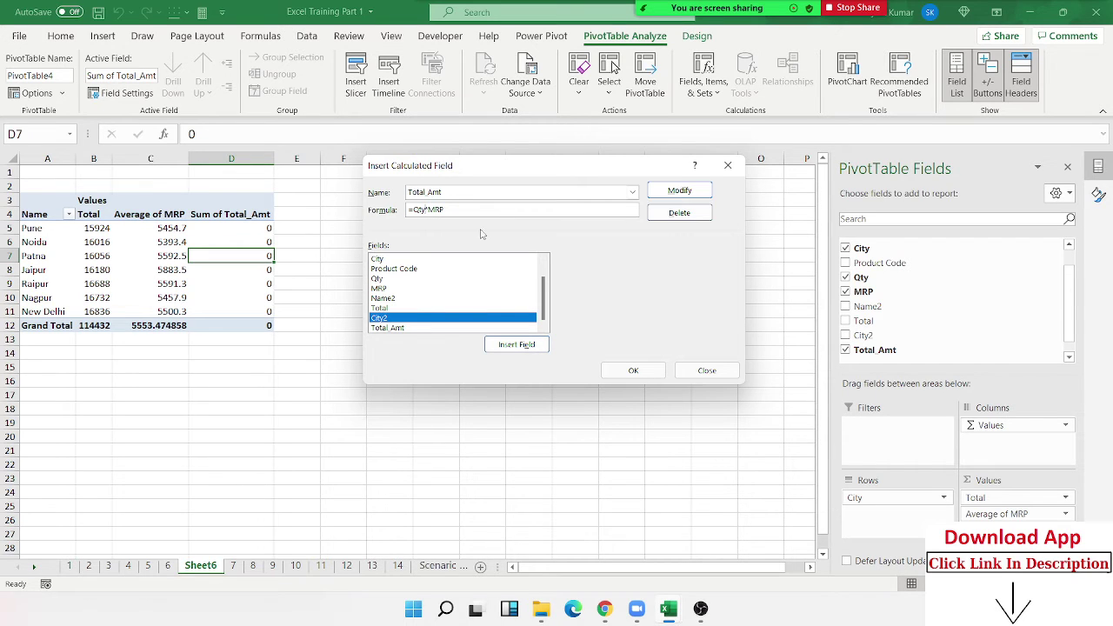
click(680, 190)
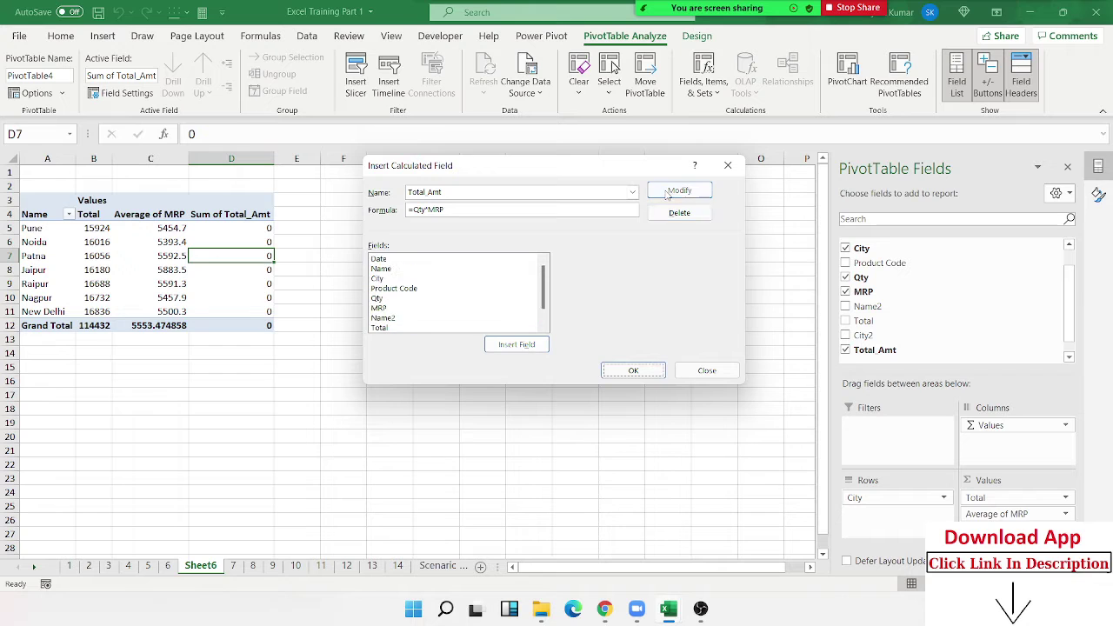
click(634, 369)
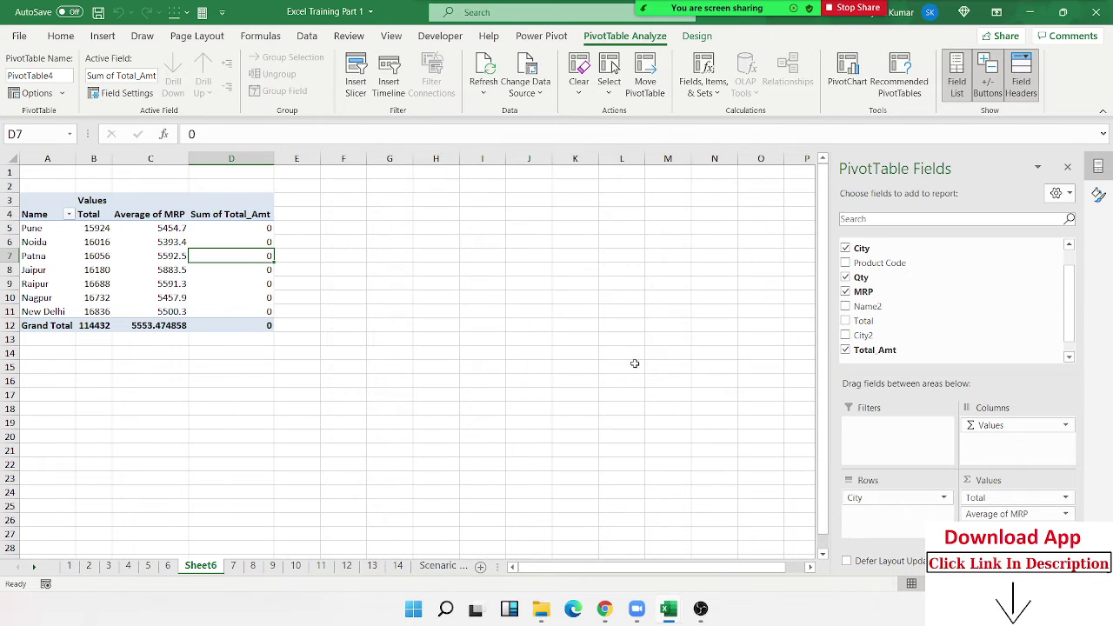
Refresh the pivot table and select the full sales data block A1:F2288 on sheet 7.
right_click(247, 251)
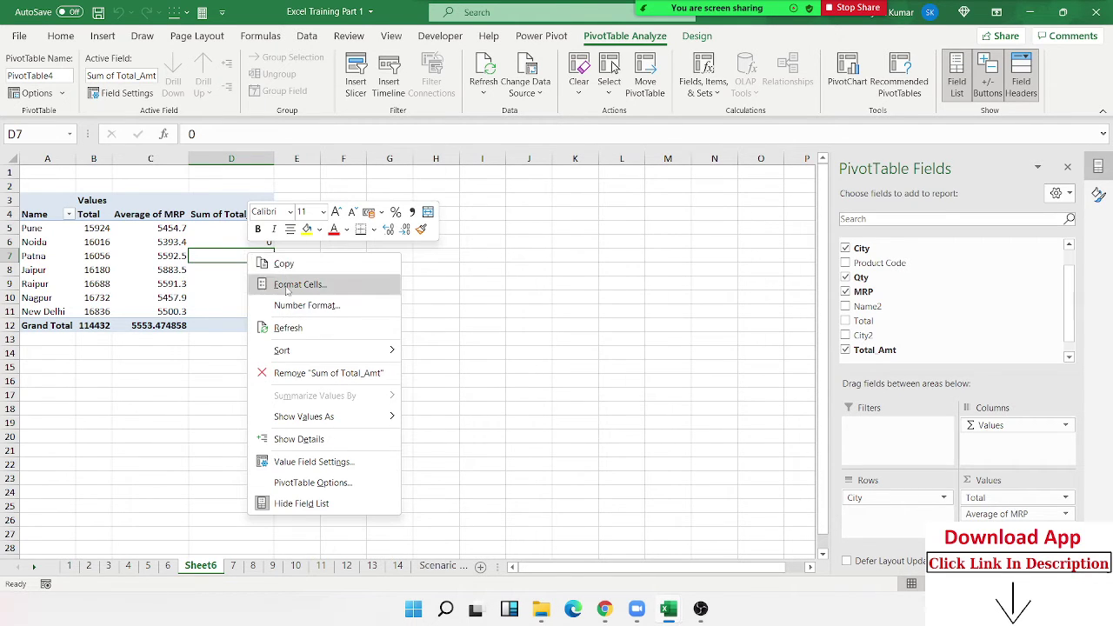
click(293, 335)
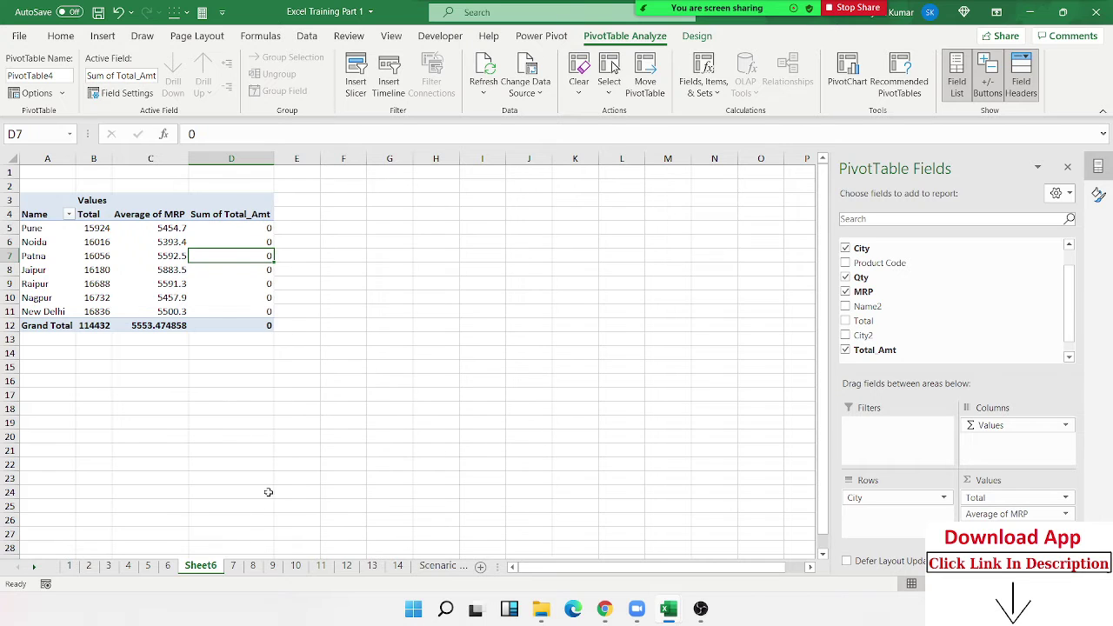
click(233, 566)
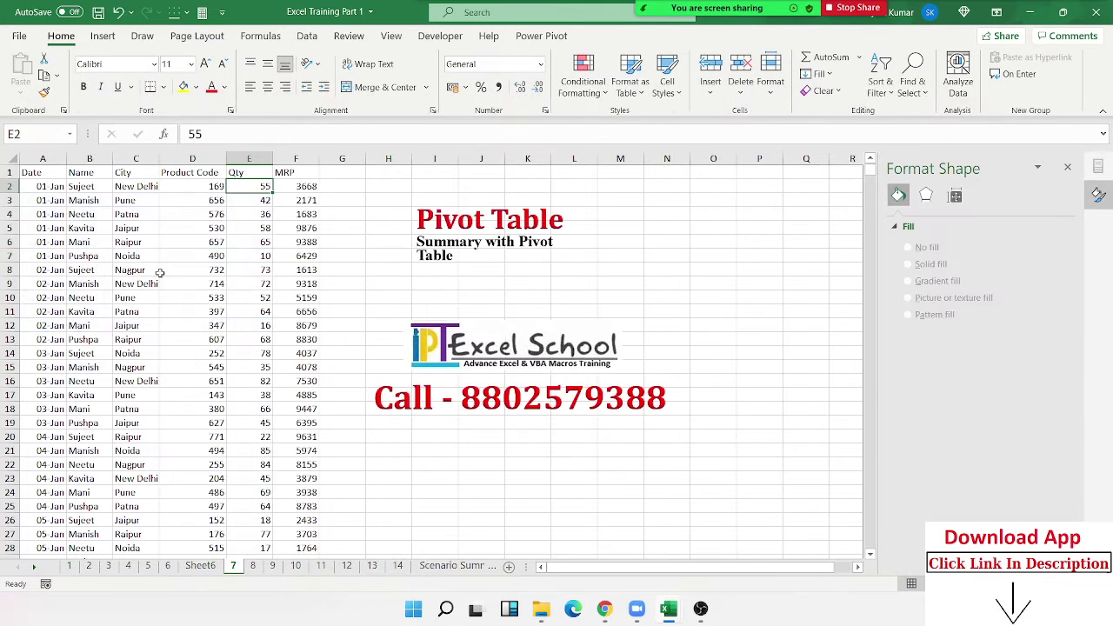
click(67, 174)
click(65, 174)
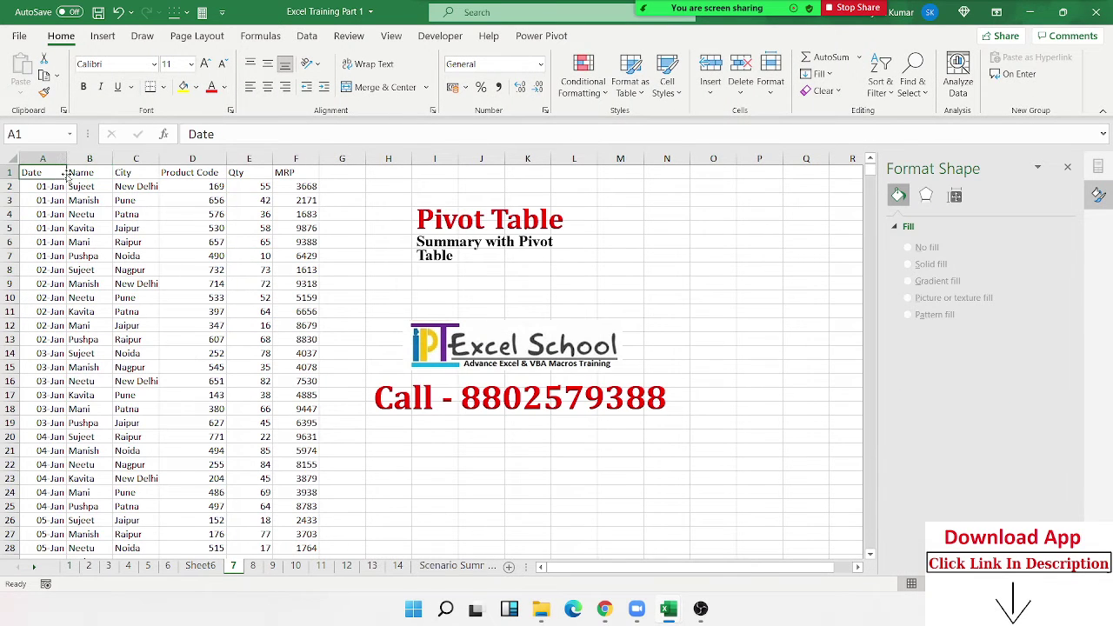
key(shift+Right)
key(shift+Right)
key(shift+Right)
key(shift+Right)
key(shift+Right)
key(ctrl+shift+Down)
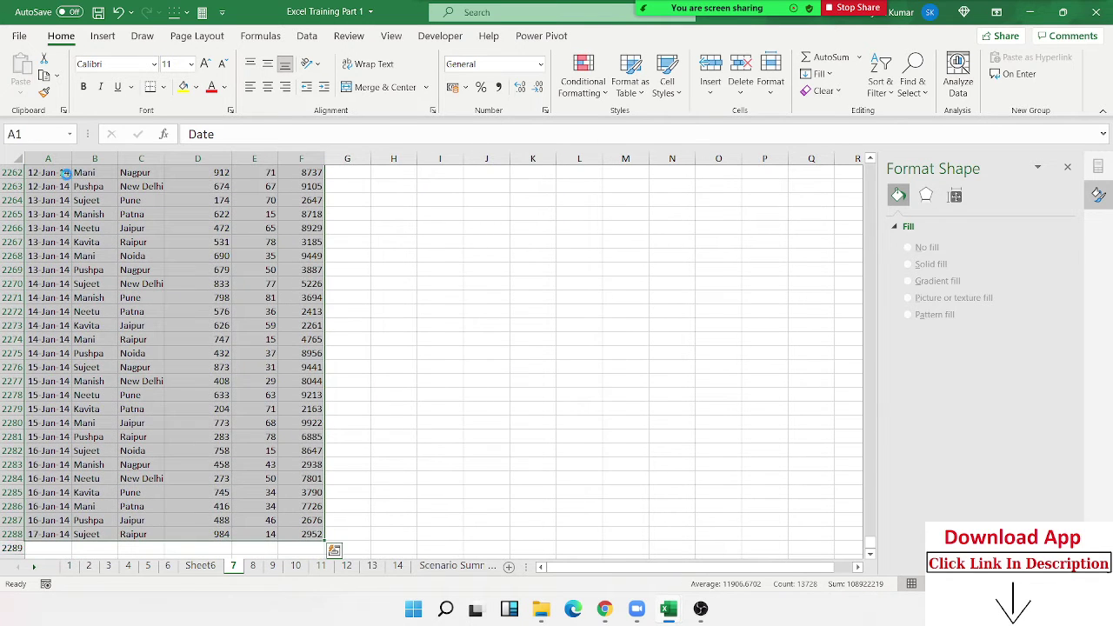
Copy the sales data and paste it into a new blank workbook, Book3.
key(ctrl+c)
key(ctrl+n)
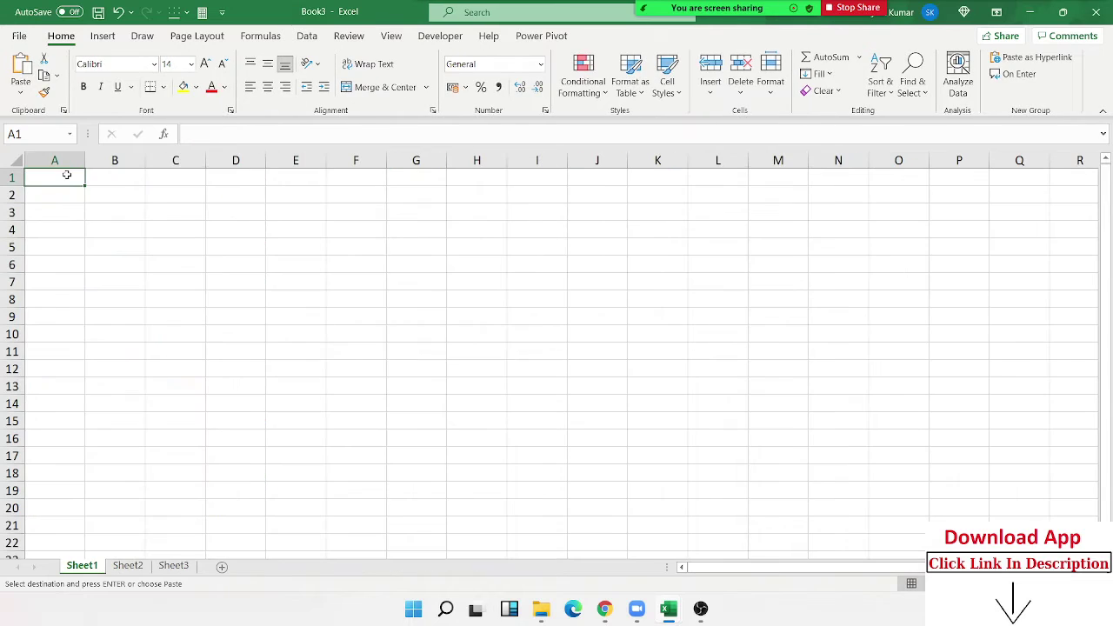
key(ctrl+v)
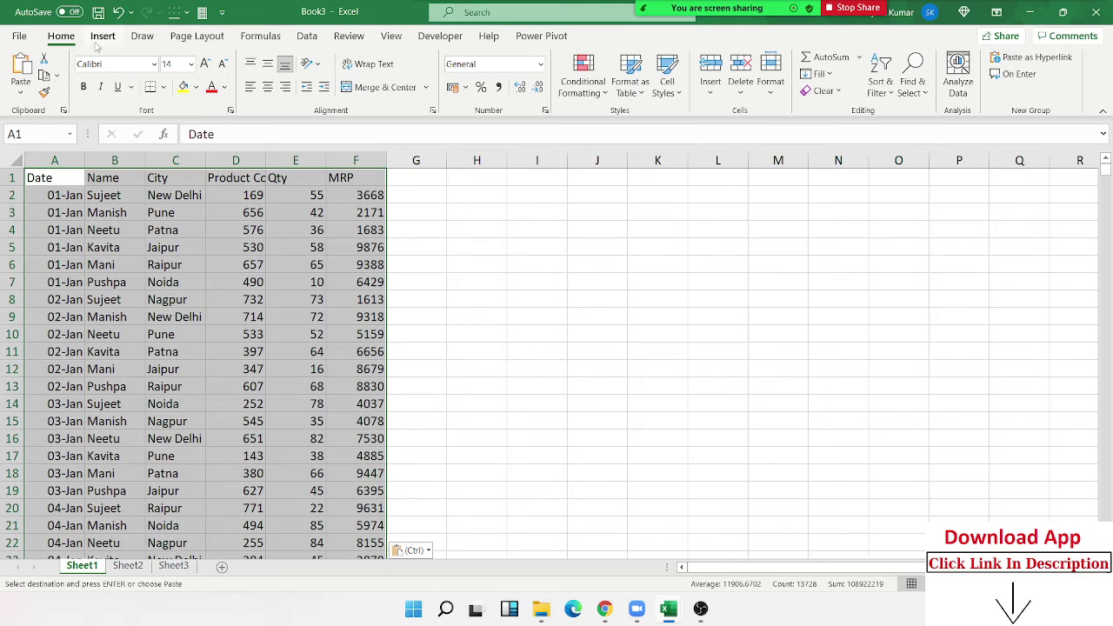
click(102, 38)
Create PivotTable5 on a new sheet with Name in Rows and Sum of Qty (Grand Total 114432).
click(26, 68)
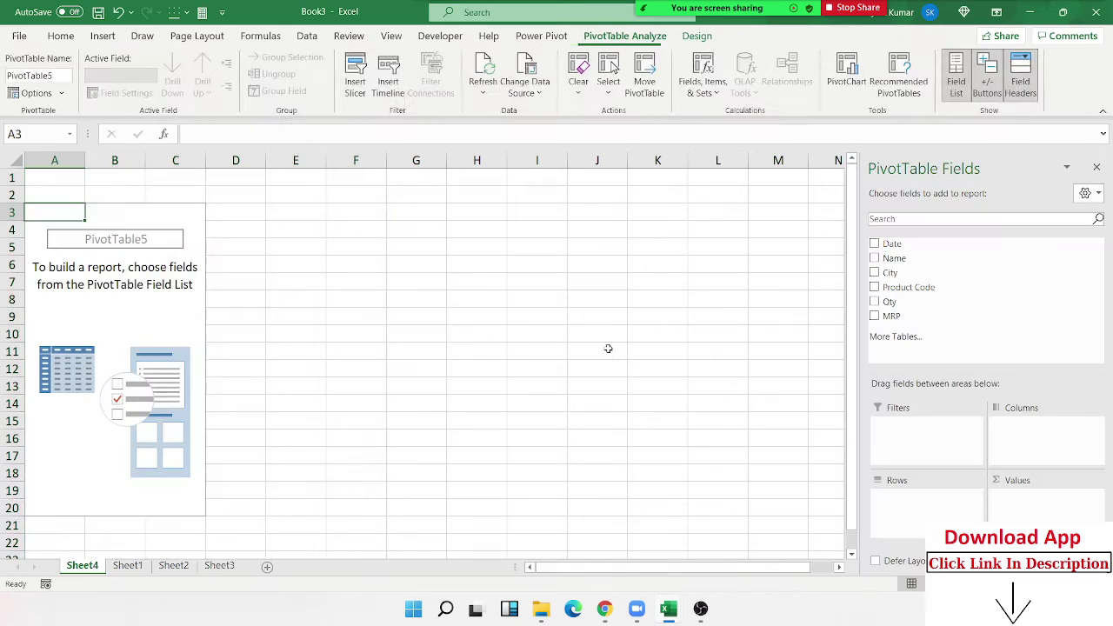
click(609, 374)
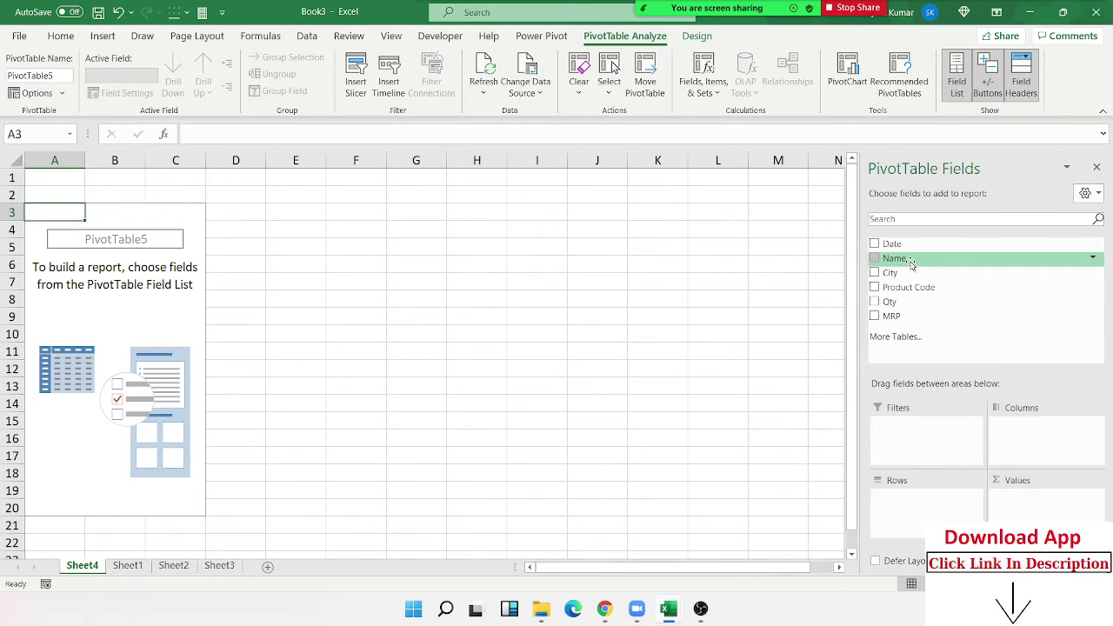
mouse_move(908, 259)
mouse_down()
mouse_move(929, 298)
mouse_move(927, 509)
mouse_up()
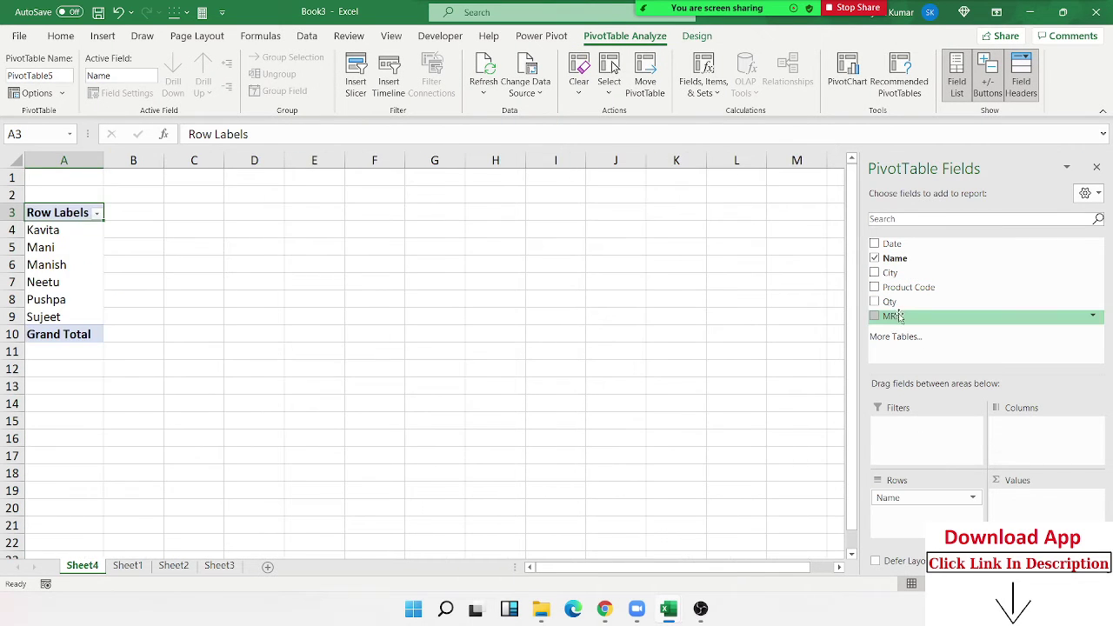
drag(896, 303, 1017, 507)
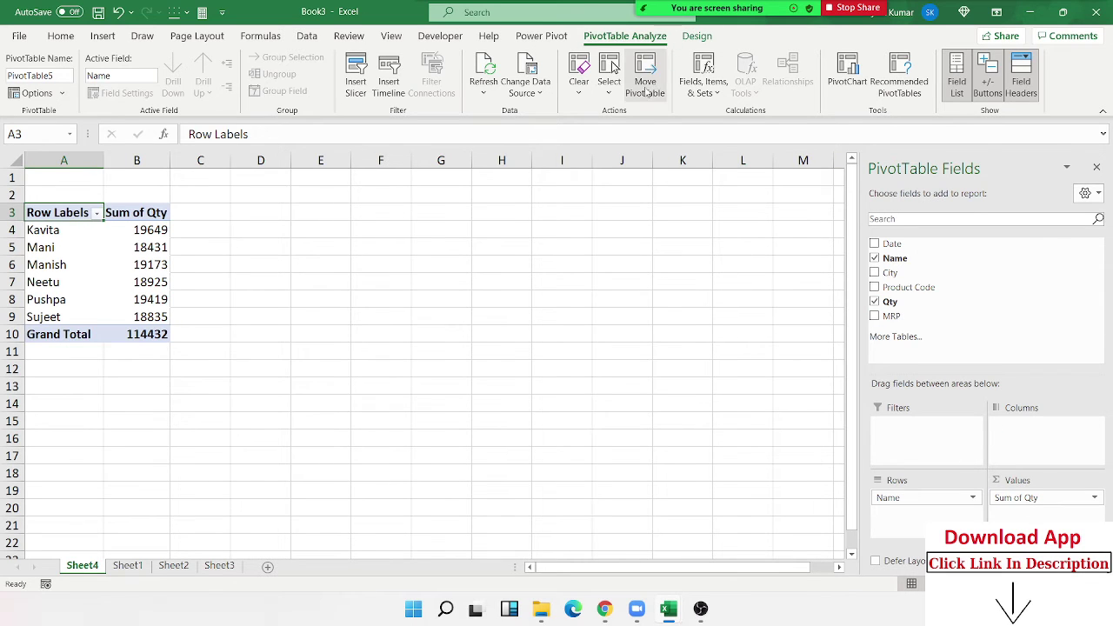
click(697, 93)
Add the Total_Amt calculated field as Qty*MRP, giving a Sum of Total_Amt Grand Total of 1.45338E+12.
click(730, 111)
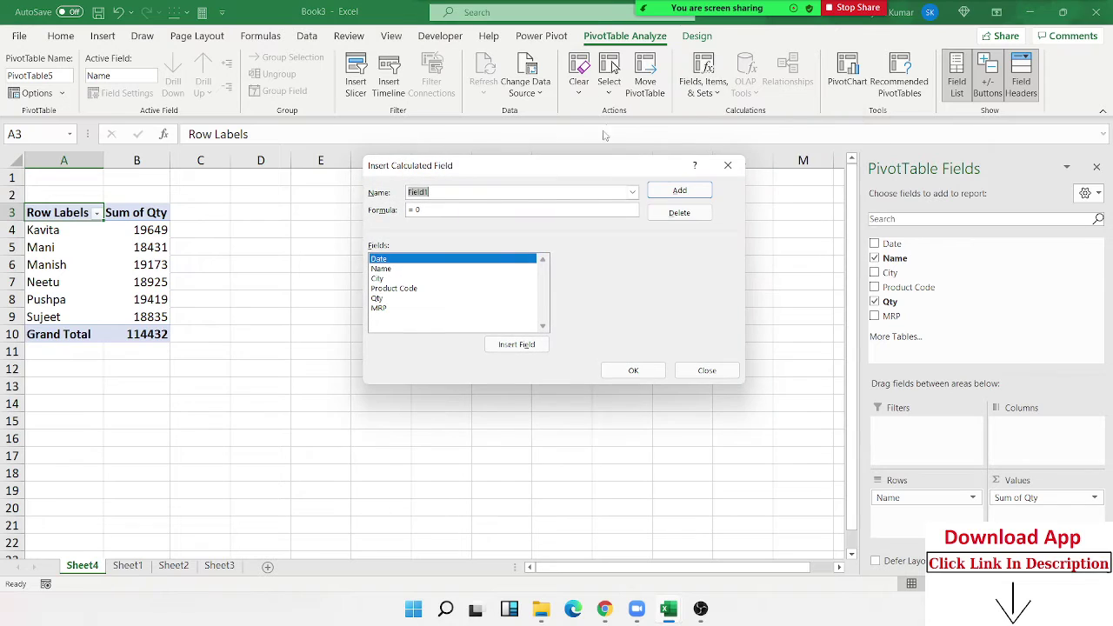
text(Total_Amt)
double_click(377, 298)
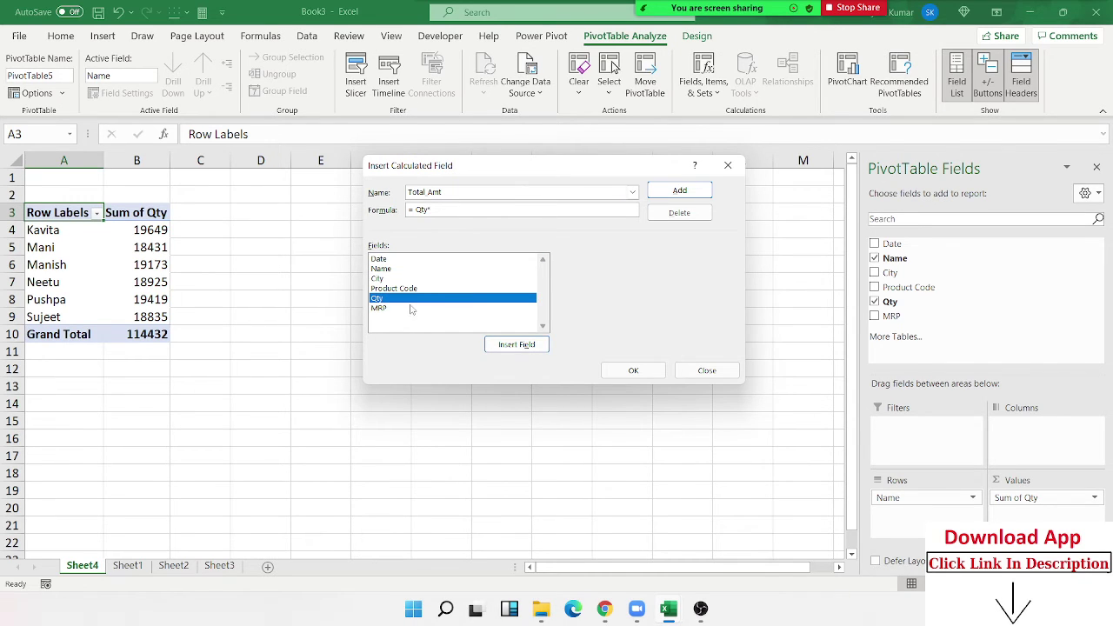
double_click(413, 309)
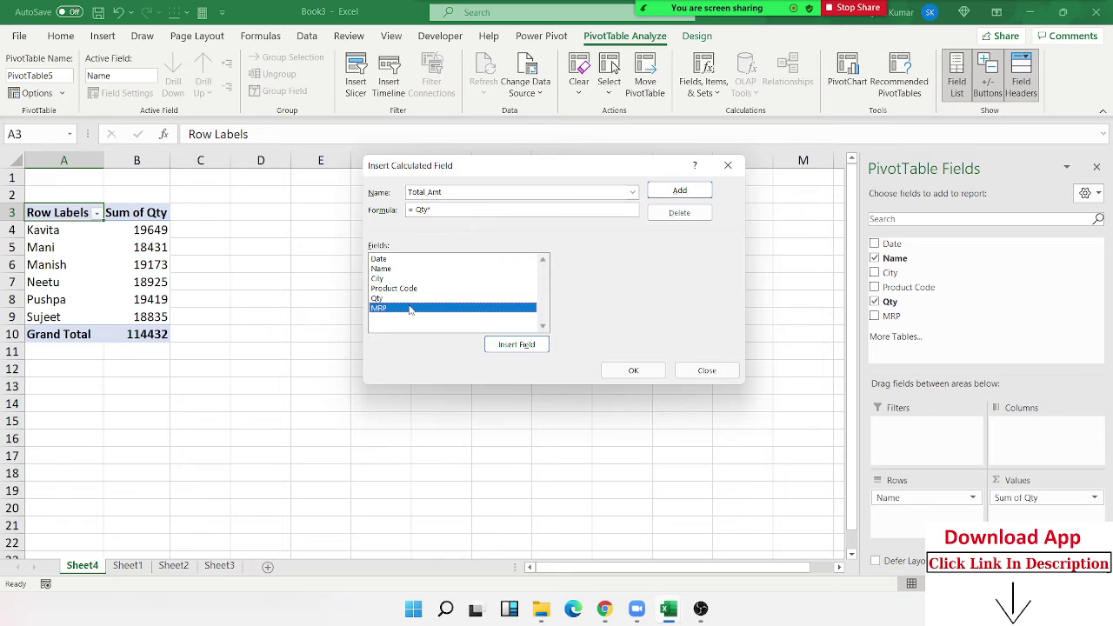
click(681, 192)
click(633, 371)
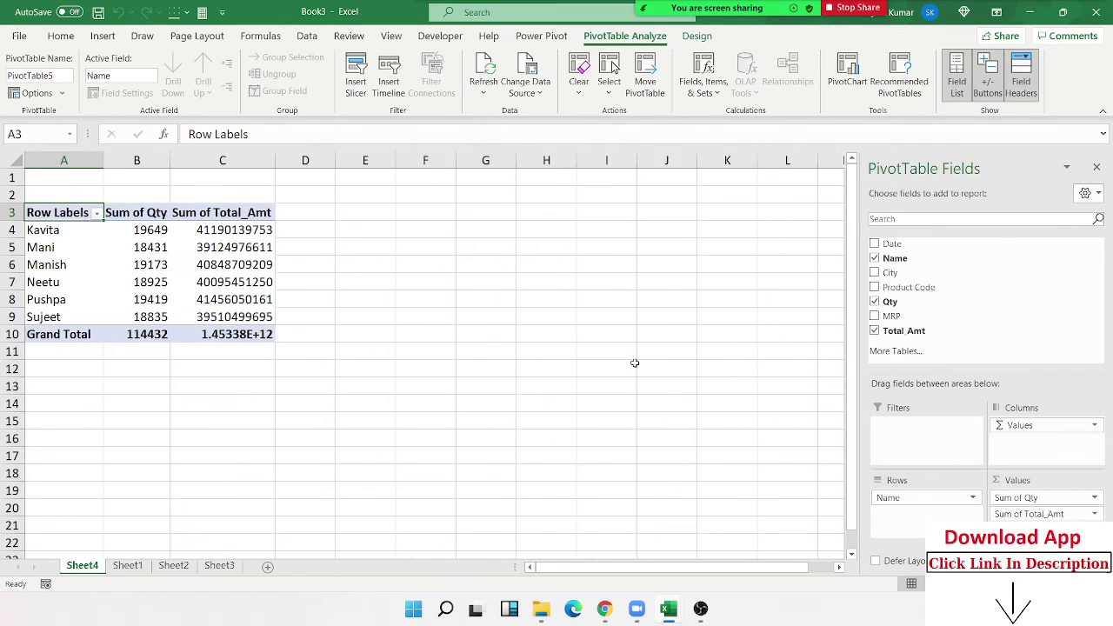
drag(259, 316, 233, 229)
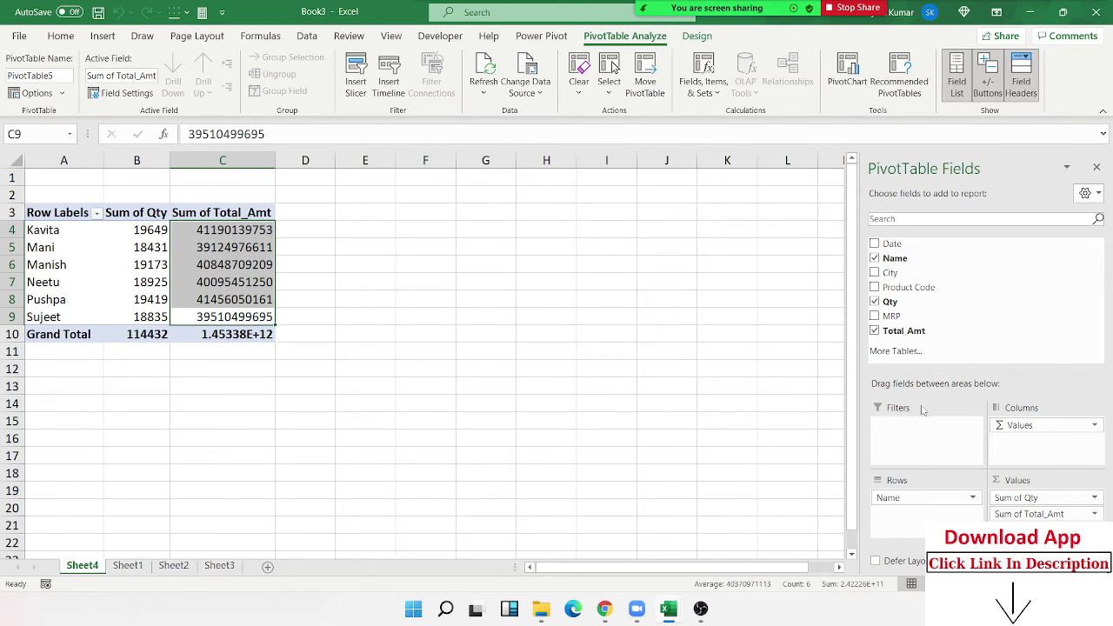
Add a GST calculated field with formula Total_Amt*0.18, totalling 2.61608E+11 as Sum of GST.
click(710, 79)
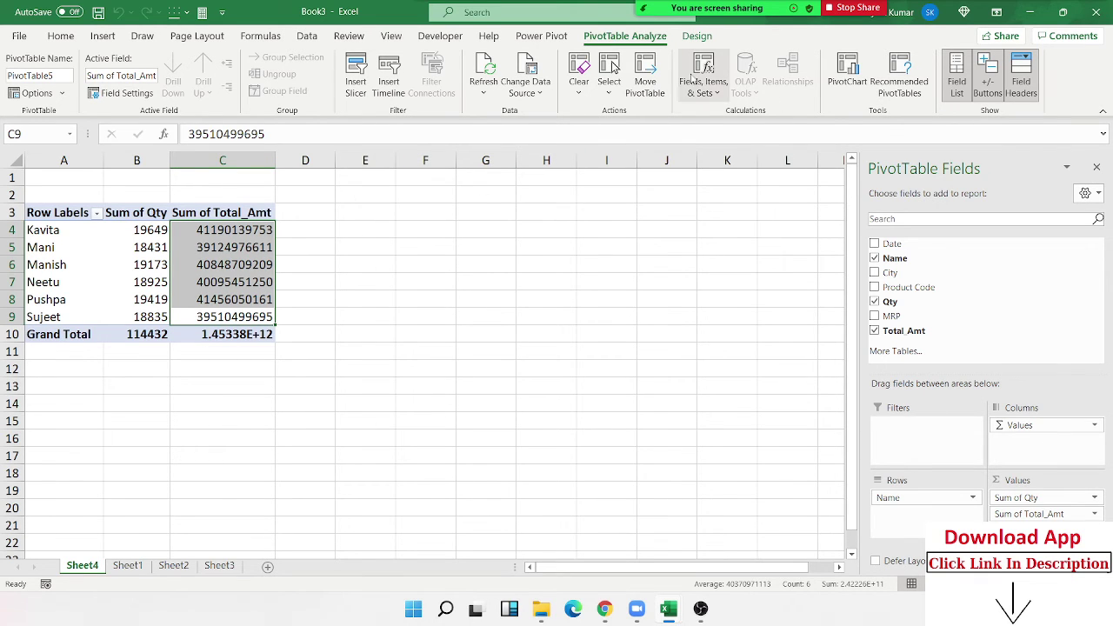
click(731, 114)
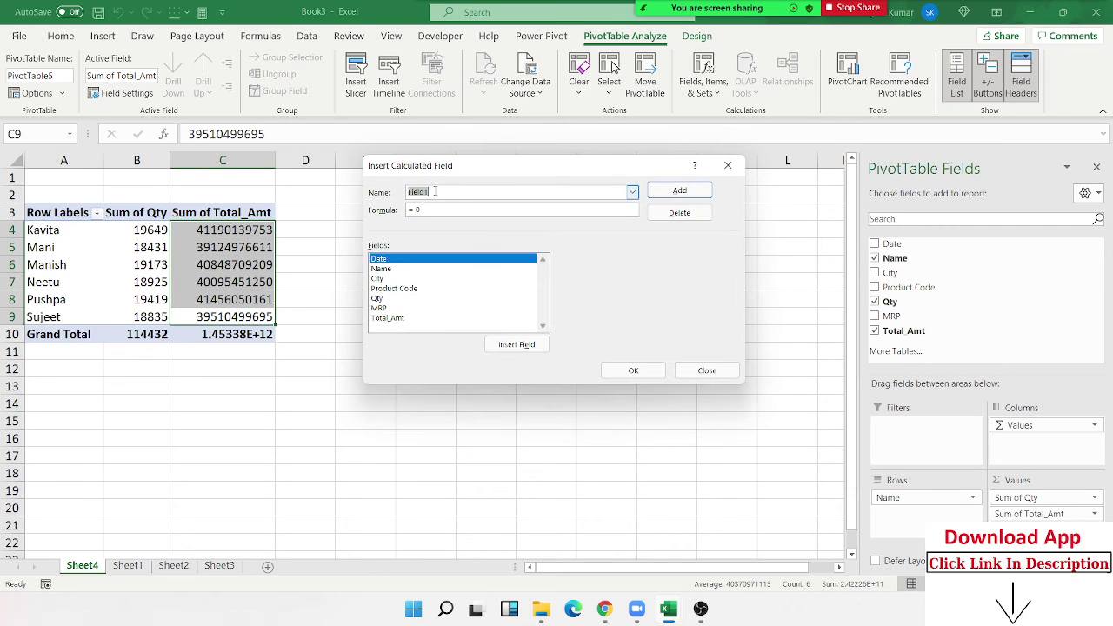
text(GST)
double_click(389, 318)
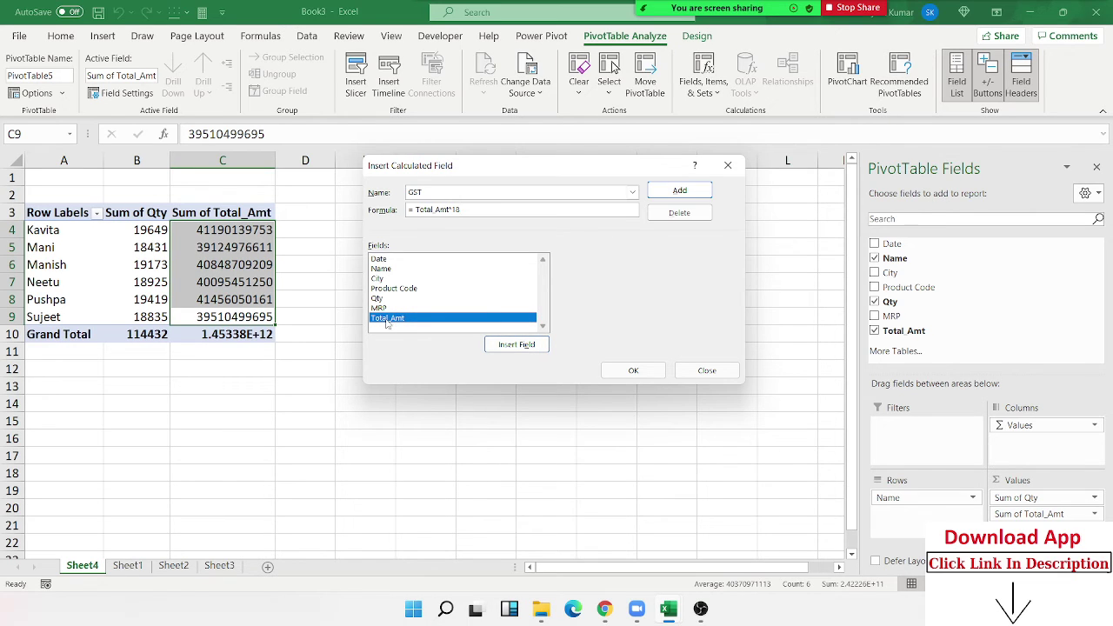
text(%)
key(BackSpace)
key(BackSpace)
text(0.)
text(18)
click(679, 191)
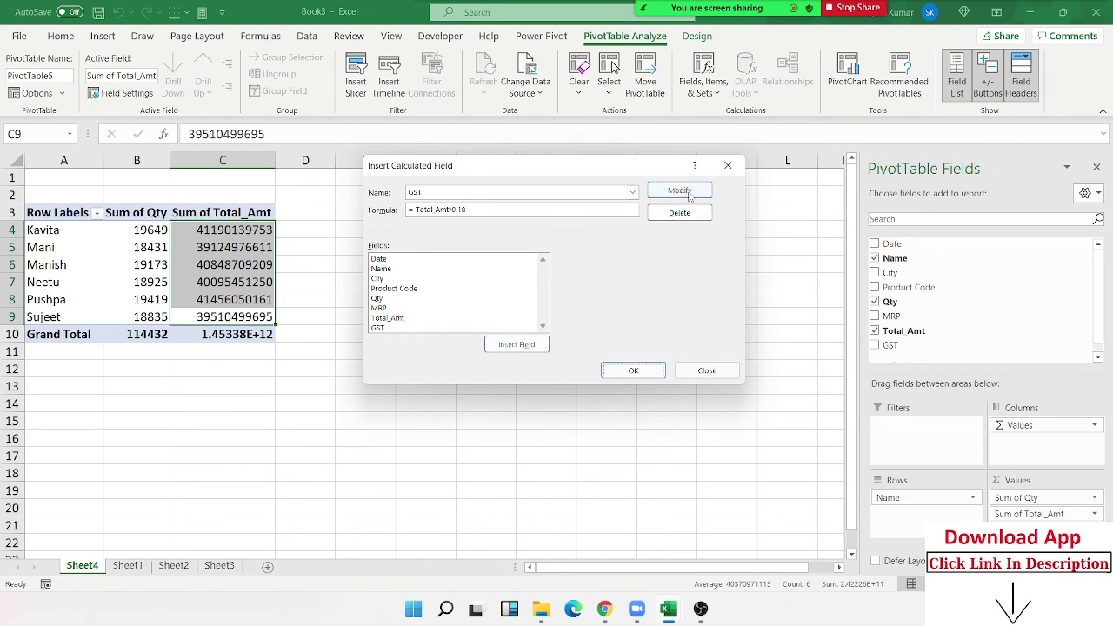
click(634, 369)
drag(317, 317, 322, 230)
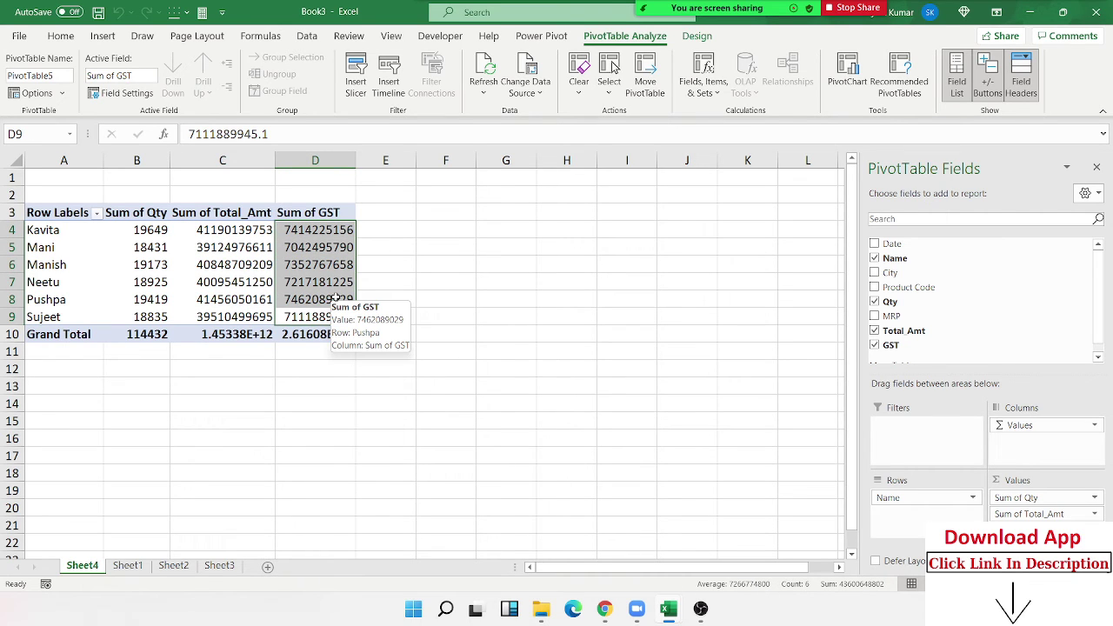
click(699, 87)
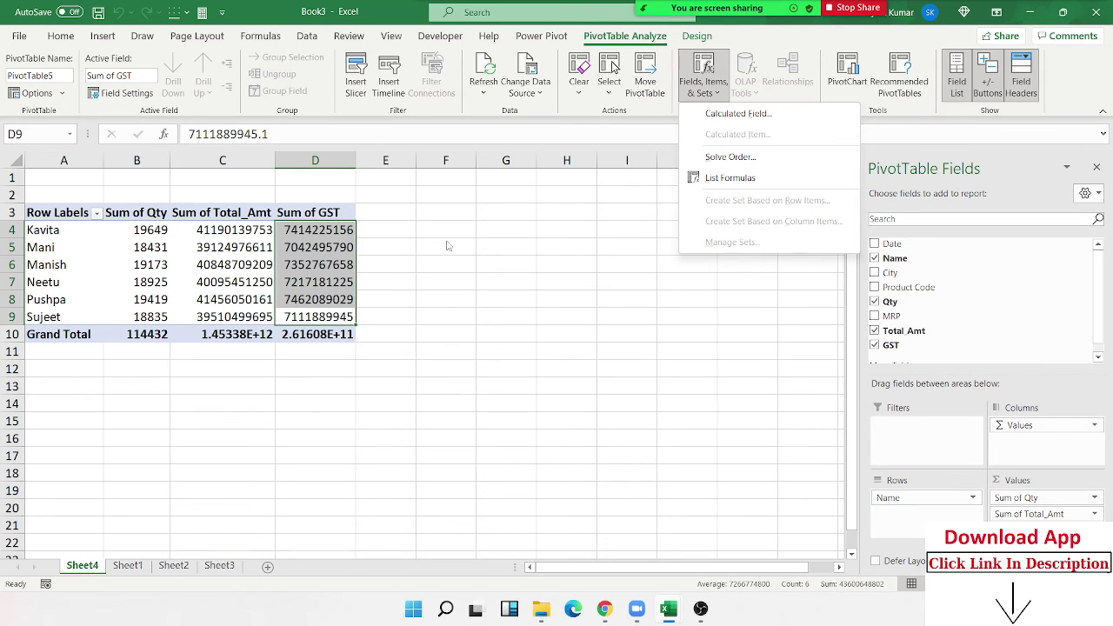
Add the INC calculated field =IF(Qty>19000,50000,25000) and check each name's Sum of INC result.
click(722, 113)
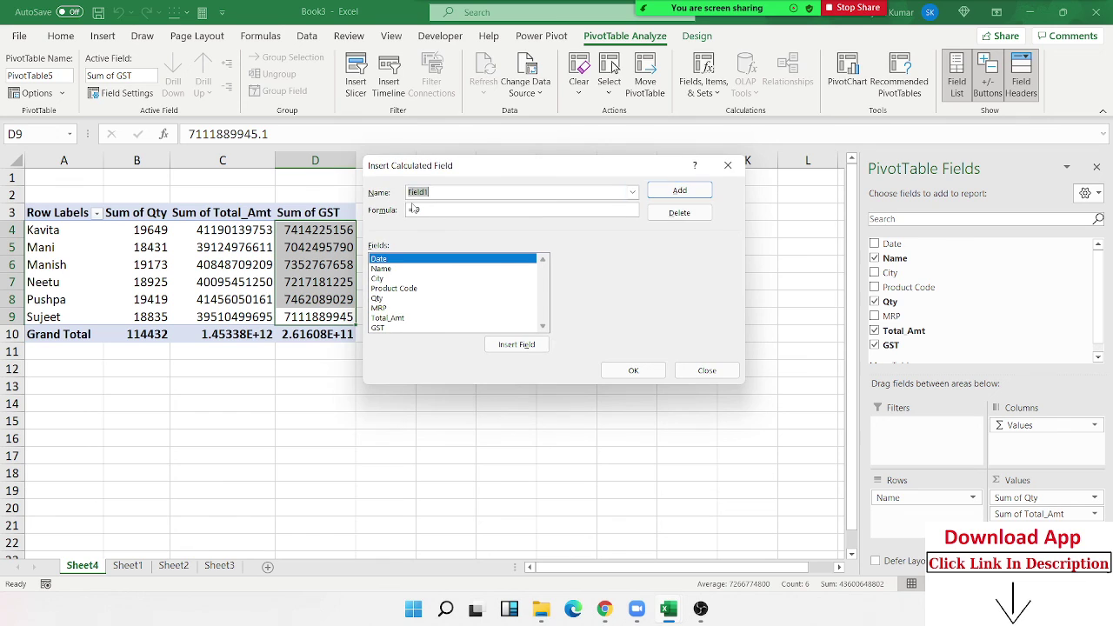
text(INC)
click(442, 210)
text(f()
double_click(378, 299)
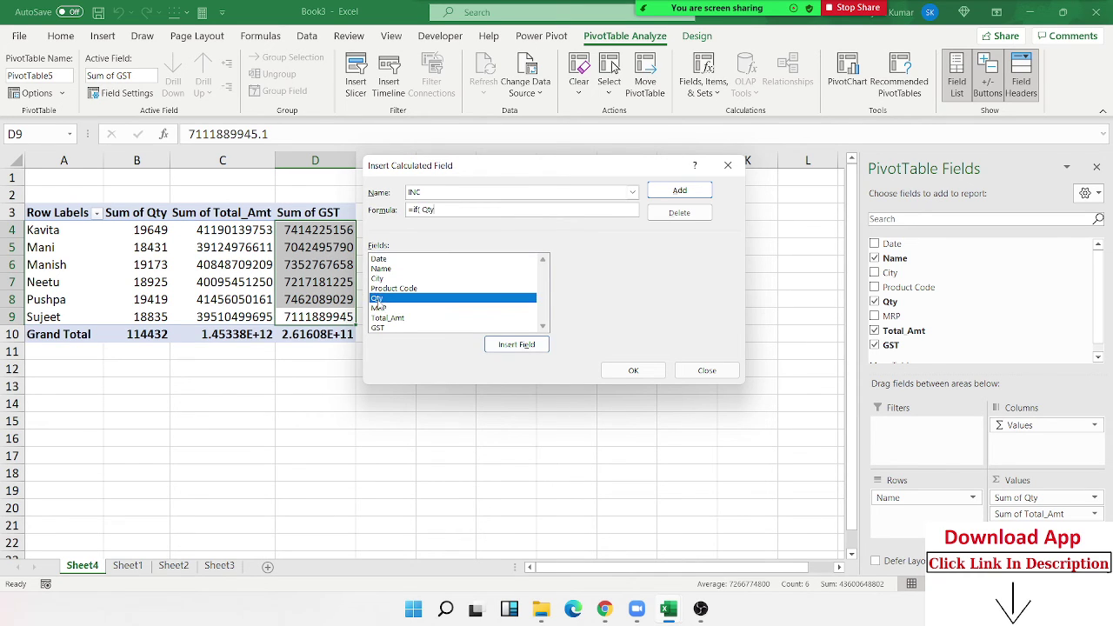
text(>)
text(2)
key(BackSpace)
key(BackSpace)
text(15000)
key(BackSpace)
key(BackSpace)
key(BackSpace)
key(BackSpace)
key(BackSpace)
text(19)
text(000,)
text(50000,)
text(2500)
text(0)
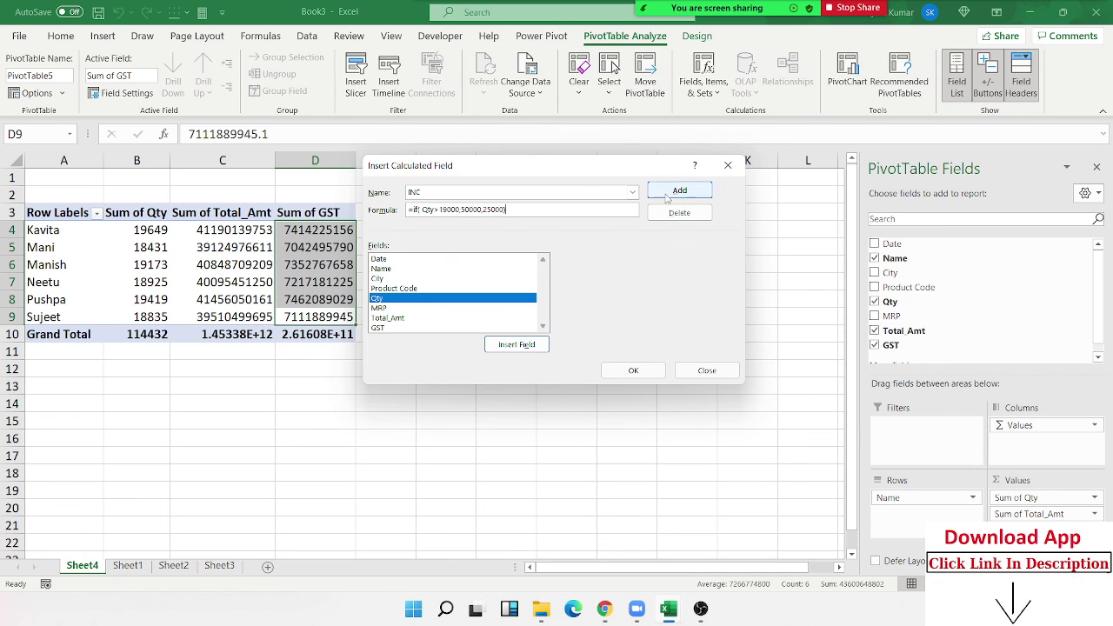
click(692, 194)
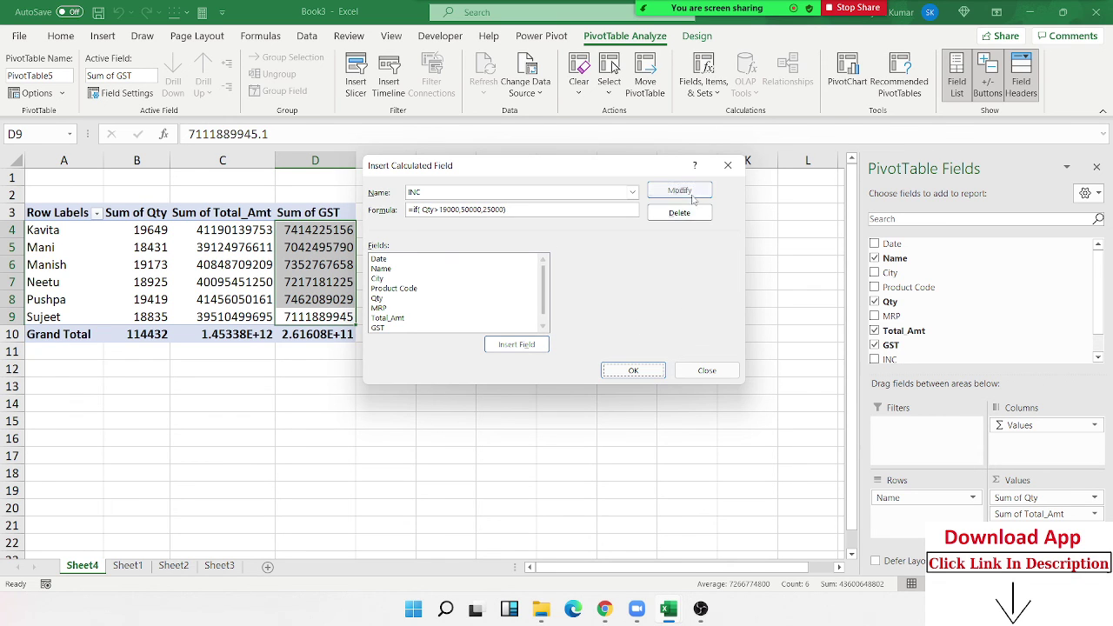
click(634, 372)
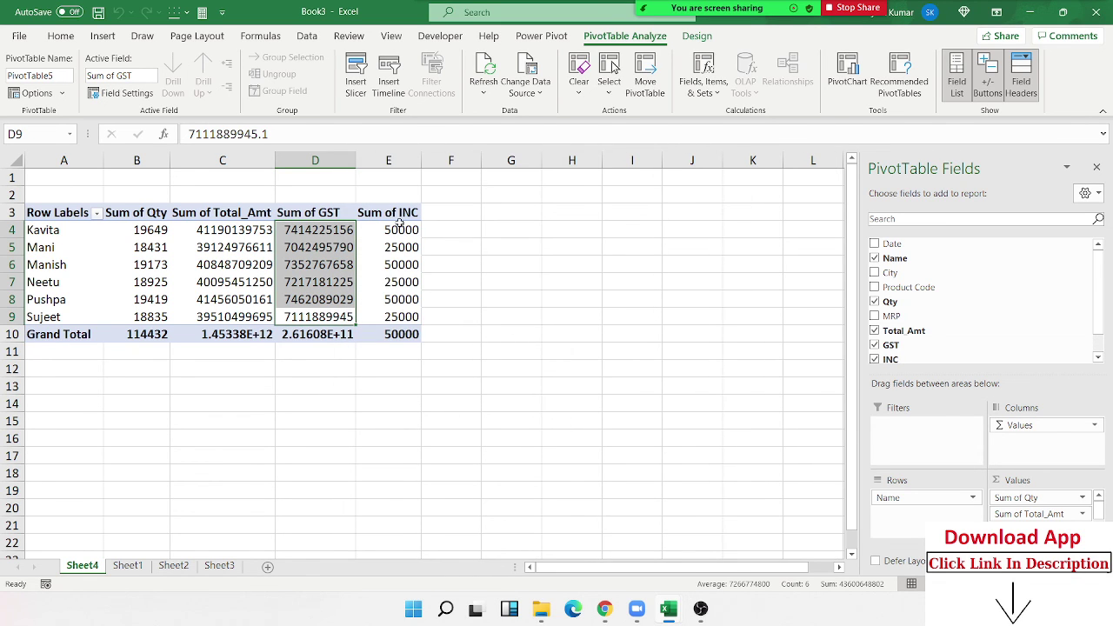
click(405, 240)
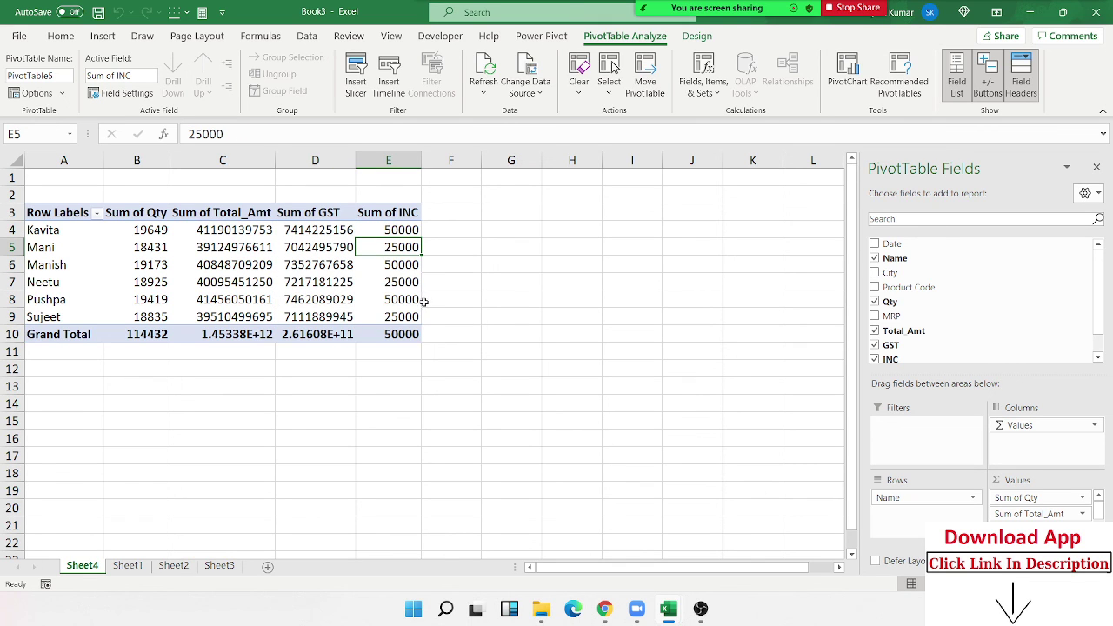